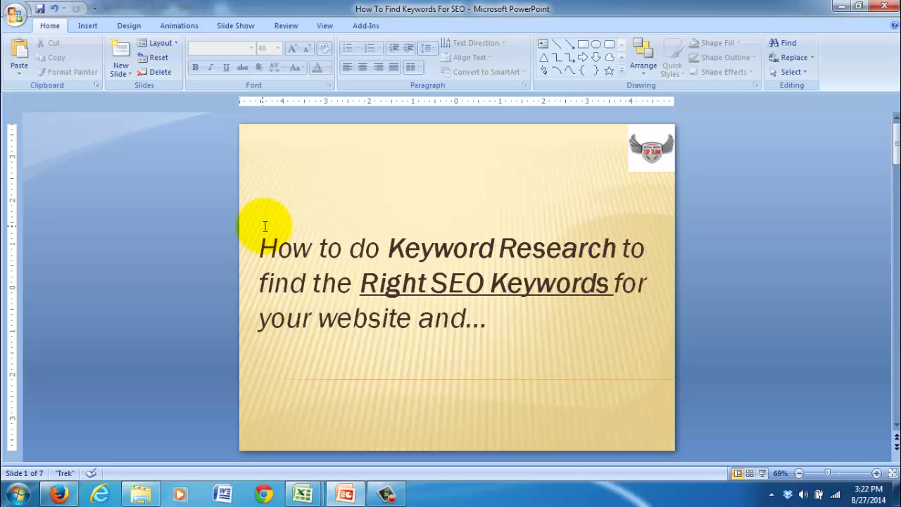
Step: Scroll the keyword research deck past the title slide to slide 2
scroll(265, 225, "down", 2)
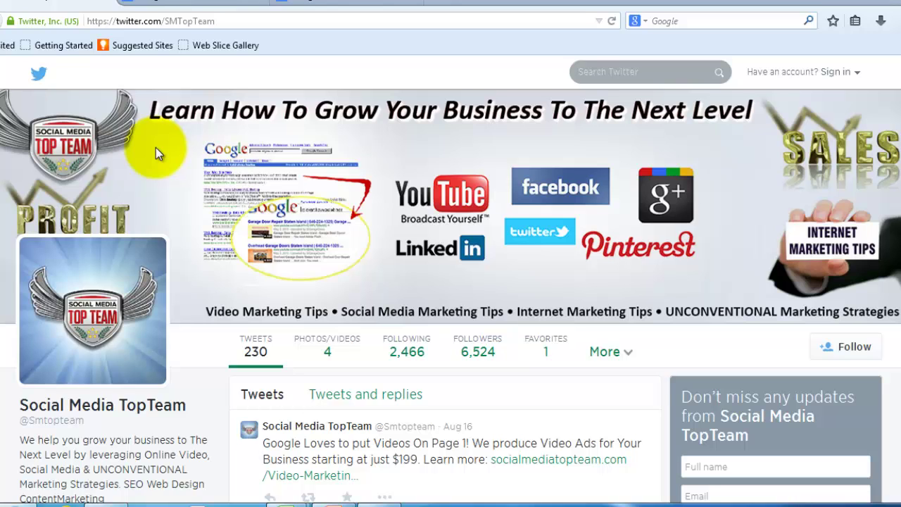
scroll(156, 147, "down", 2)
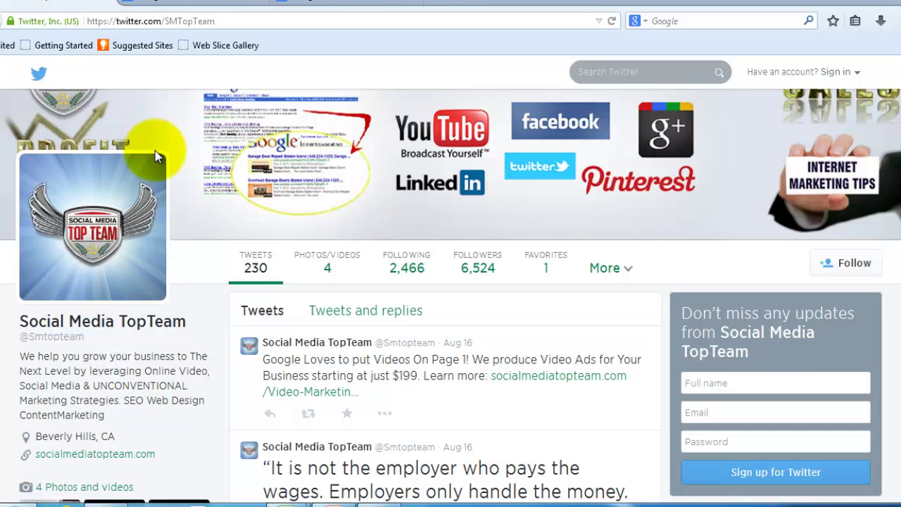
scroll(156, 174, "down", 1)
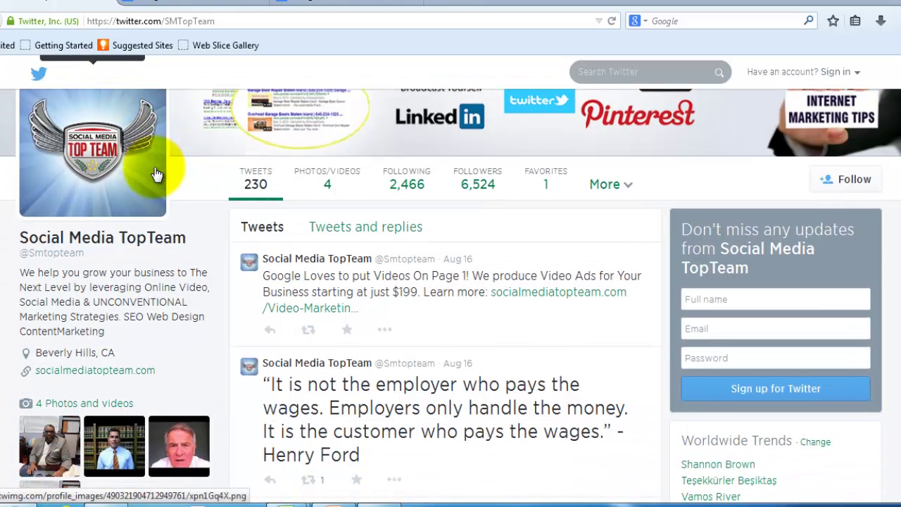
scroll(157, 175, "down", 2)
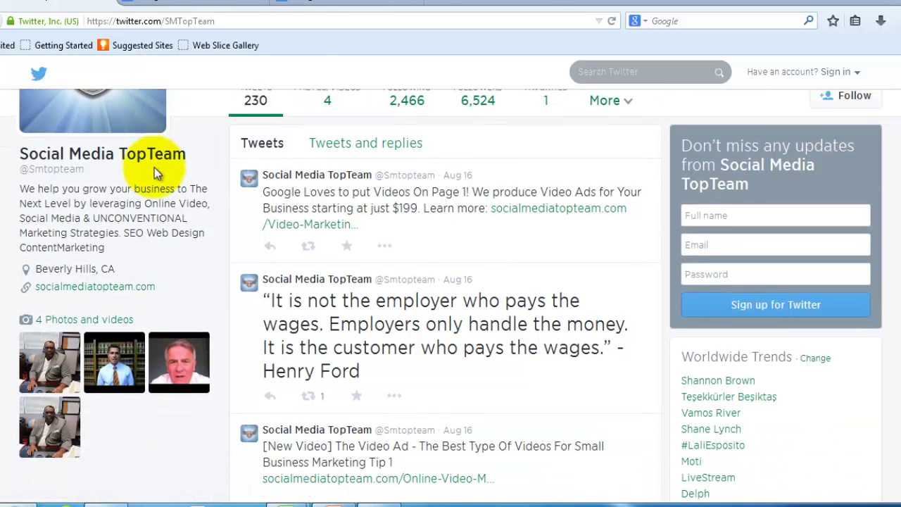
scroll(156, 174, "down", 2)
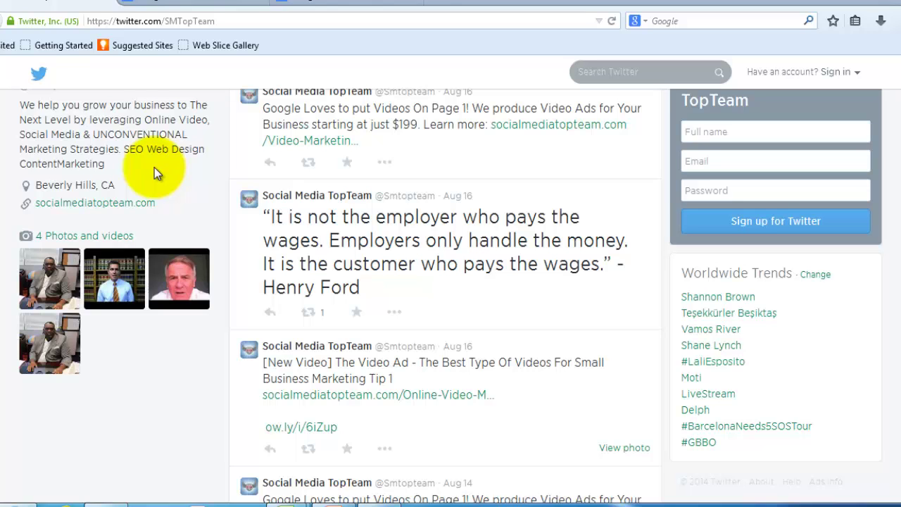
scroll(156, 172, "down", 2)
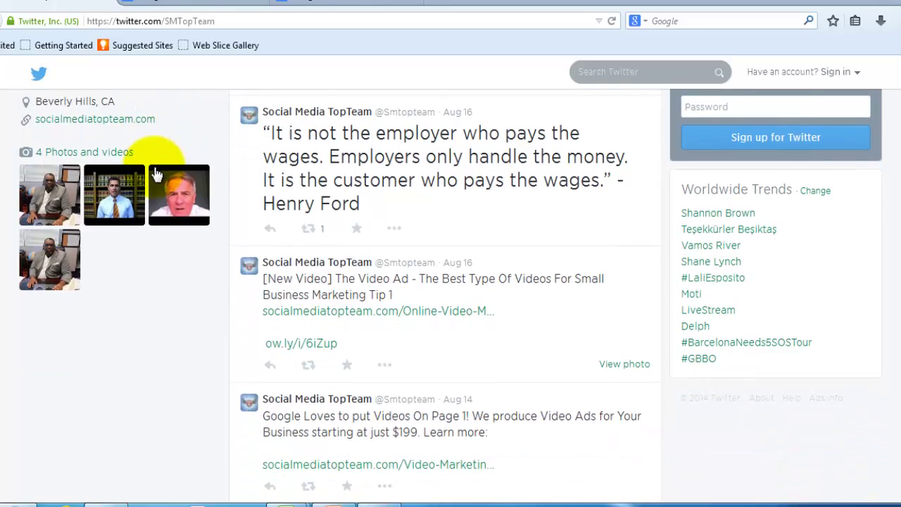
scroll(365, 299, "up", 2)
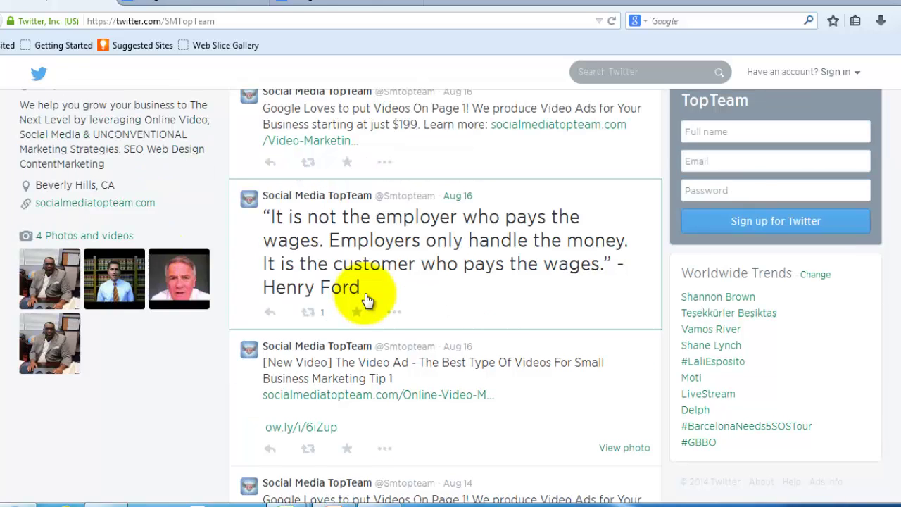
scroll(365, 299, "down", 2)
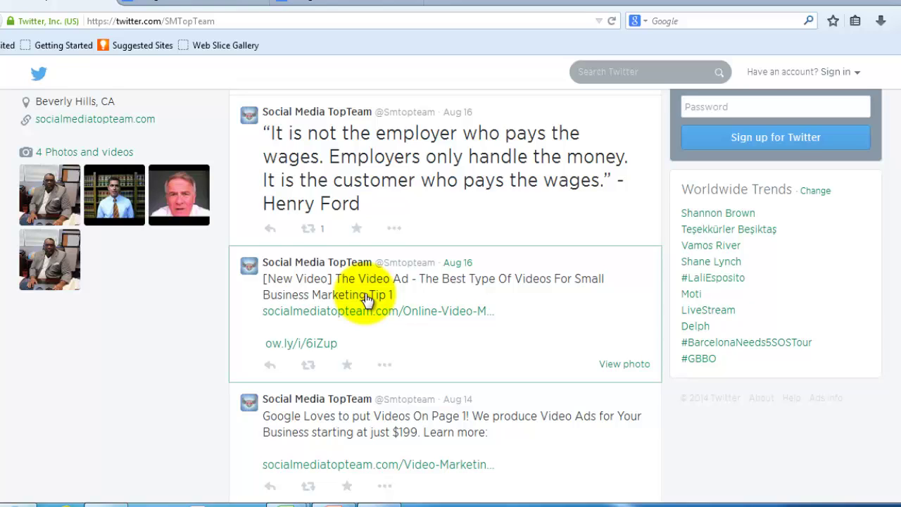
scroll(365, 299, "down", 2)
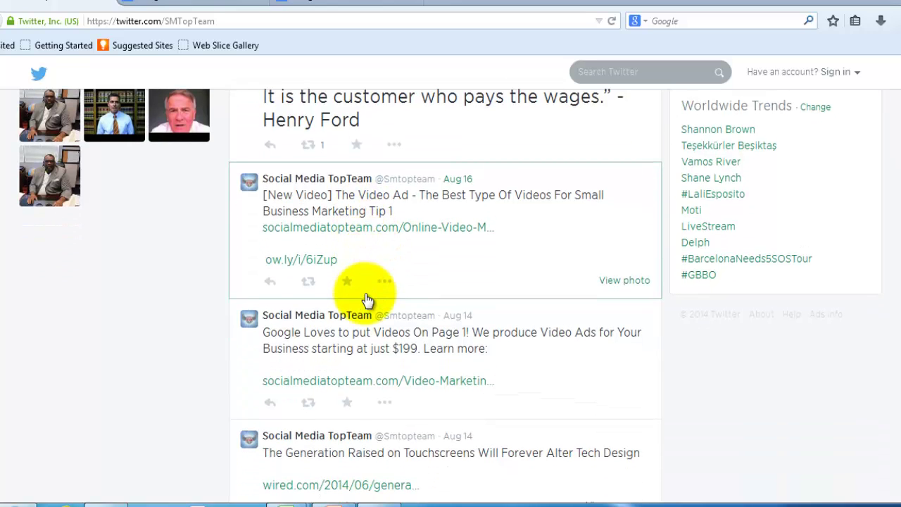
scroll(365, 299, "down", 2)
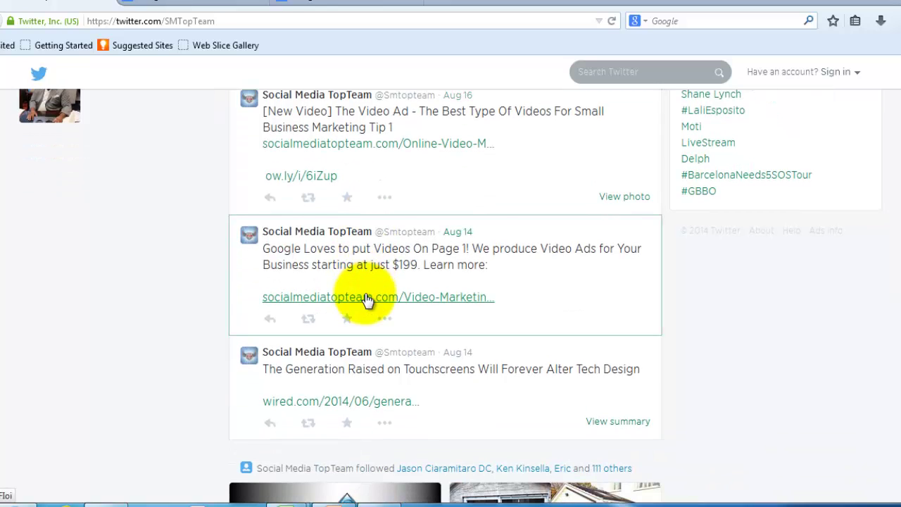
scroll(365, 299, "down", 2)
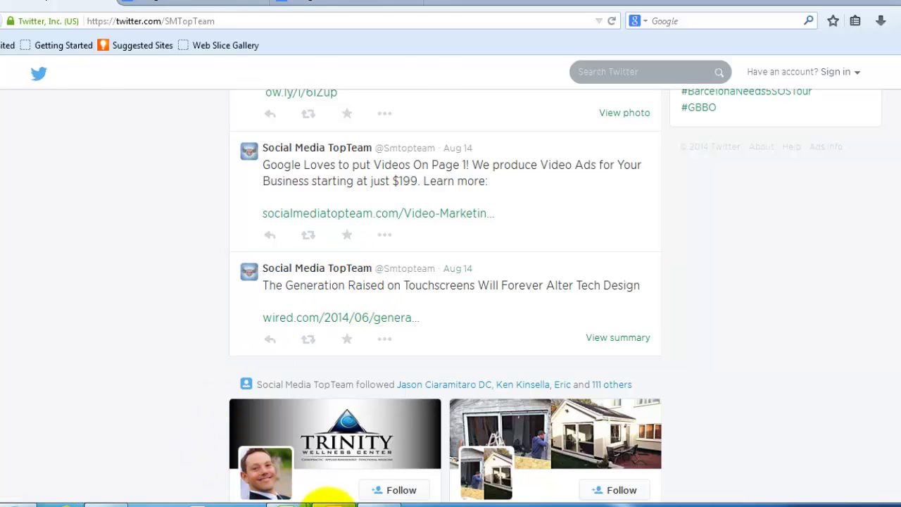
Step: Return to the PowerPoint deck and page through to the Long tail keywords slide
left_click(287, 501)
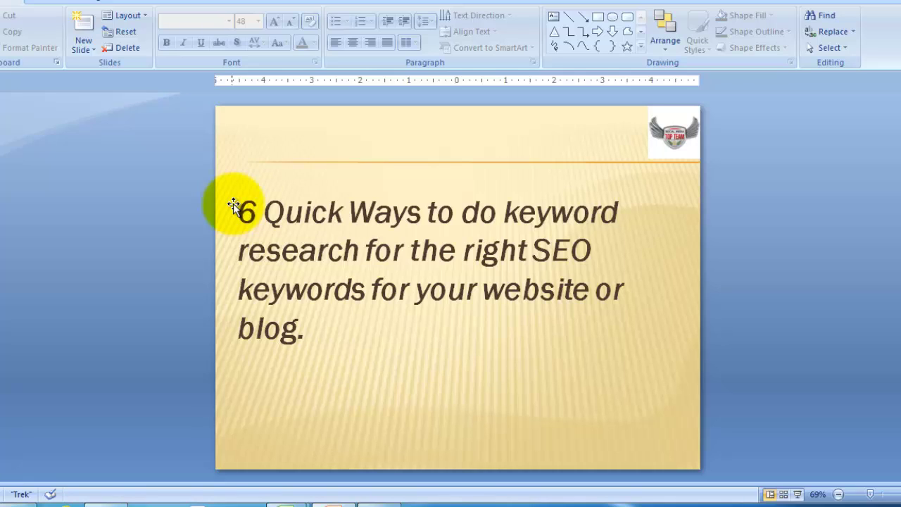
key("Page_Down")
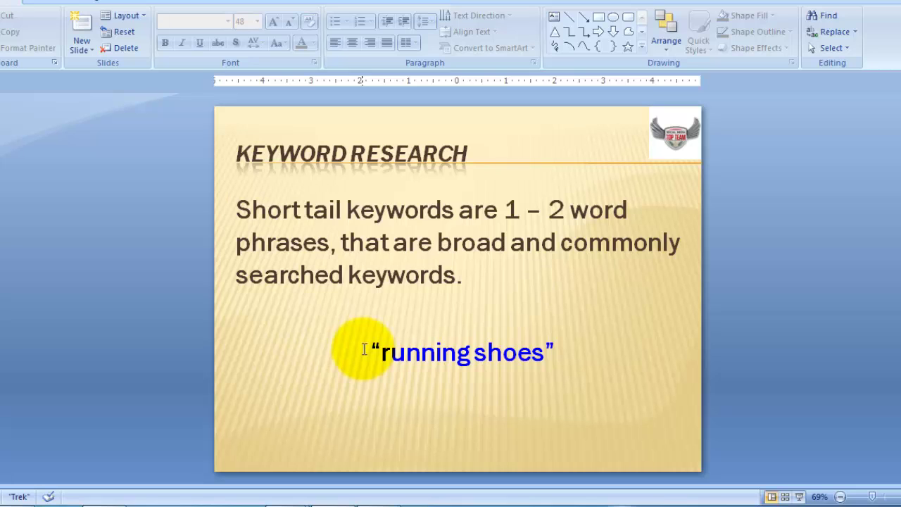
scroll(364, 349, "down", 1)
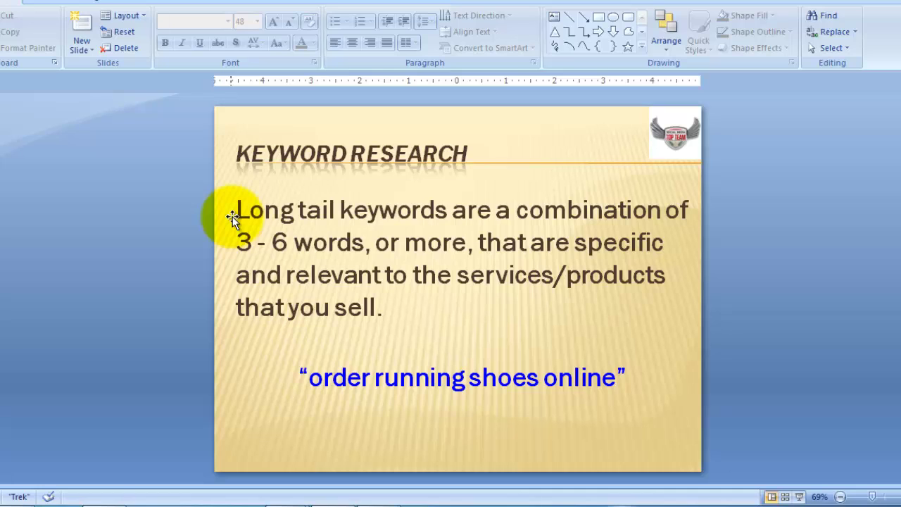
Step: Select the quote text box holding the example long tail keyword phrase
left_click(303, 371)
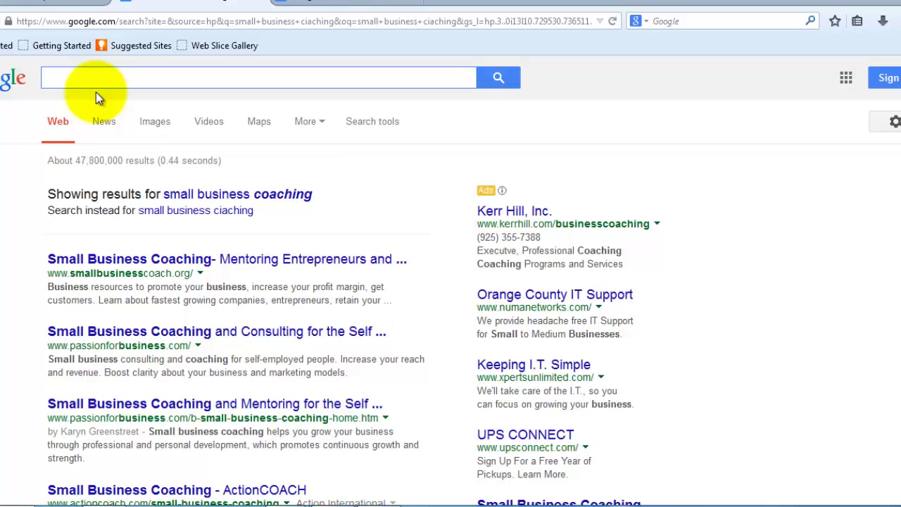
Step: Search Google for 'small business coaching', fixing the mistyped letter before running it
left_click(97, 85)
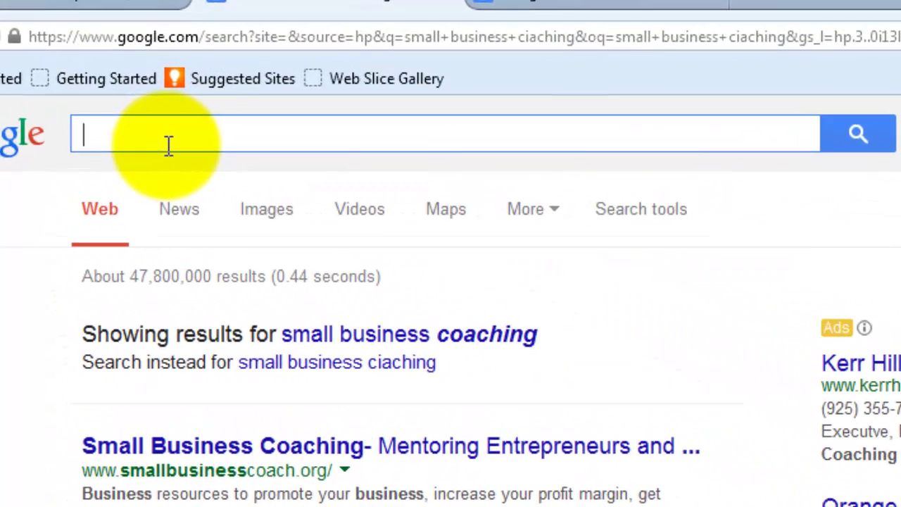
type("smal")
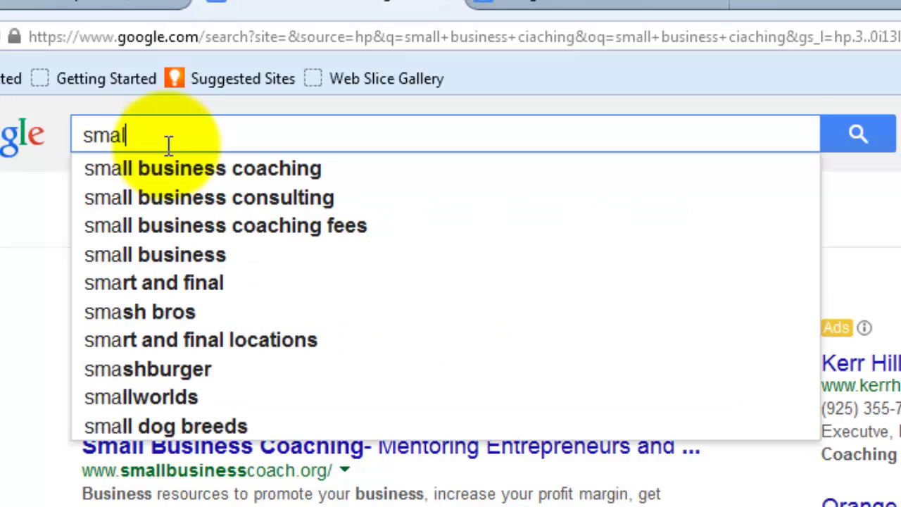
type("l b")
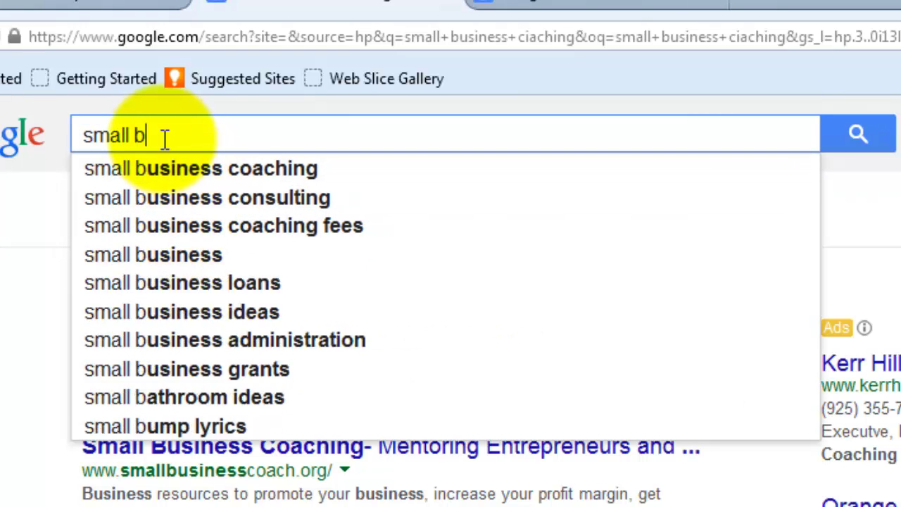
type("usiness c")
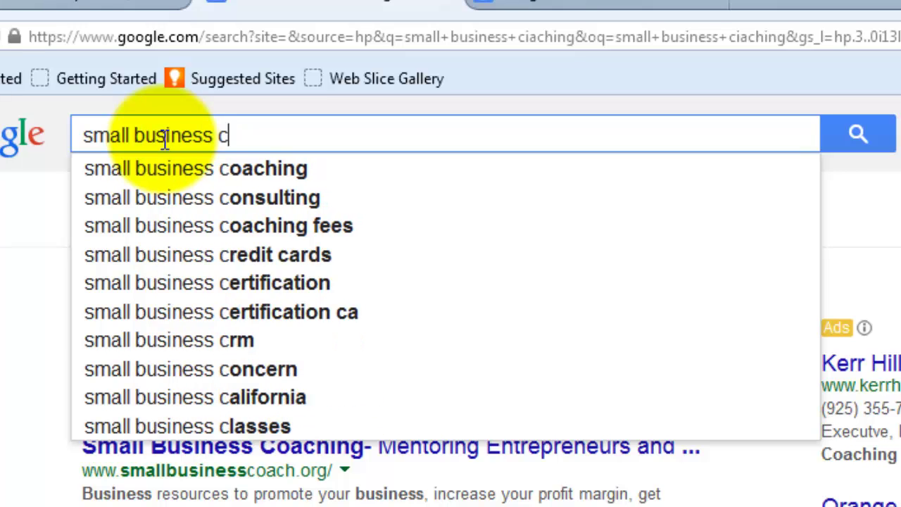
type("ao")
key("BackSpace")
key("BackSpace")
type("oaching")
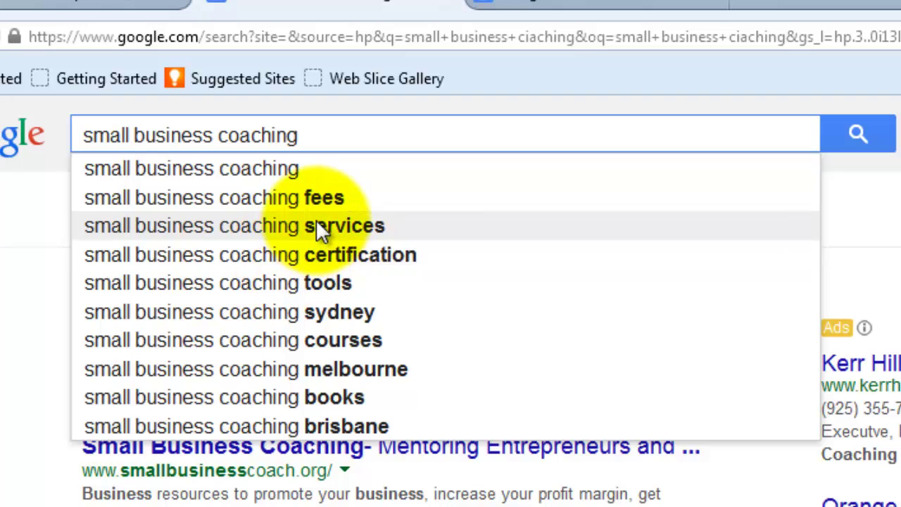
key("Return")
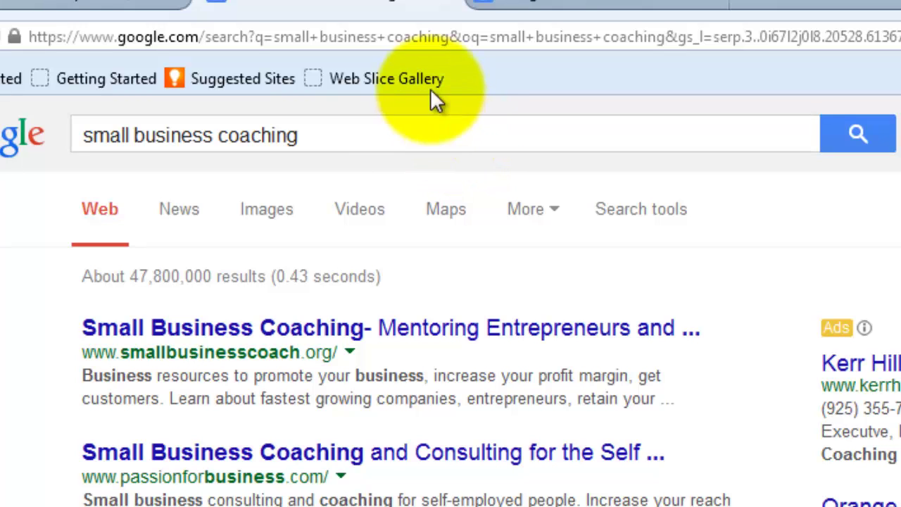
Step: Search for 'small business coaching tips' and scroll down to its related searches
left_click(410, 136)
type("ti")
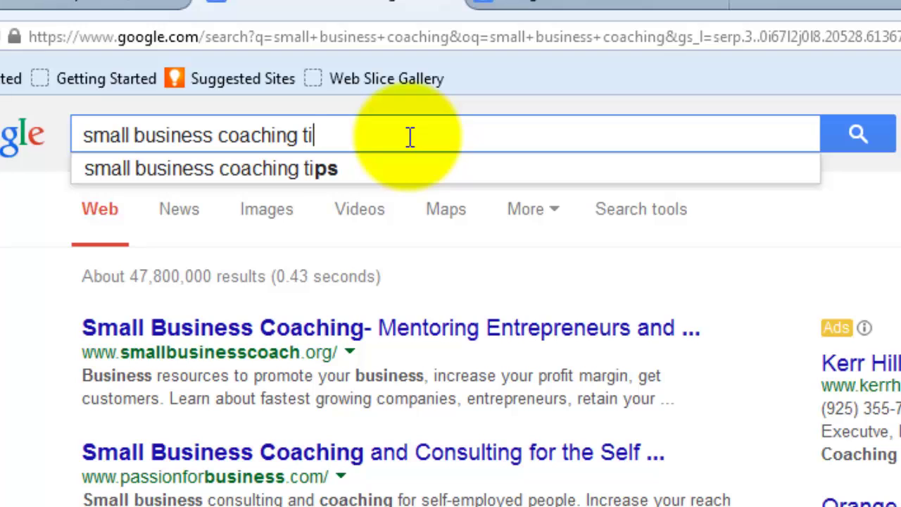
type("ps")
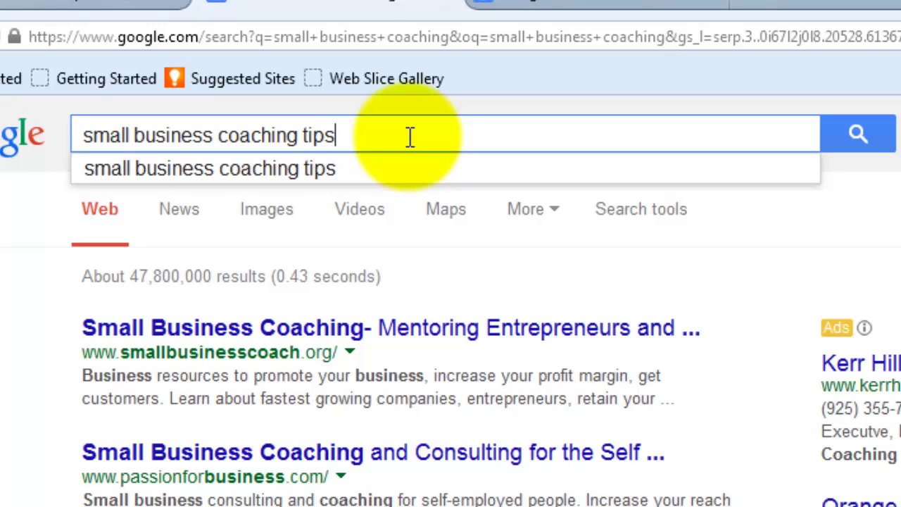
key("Return")
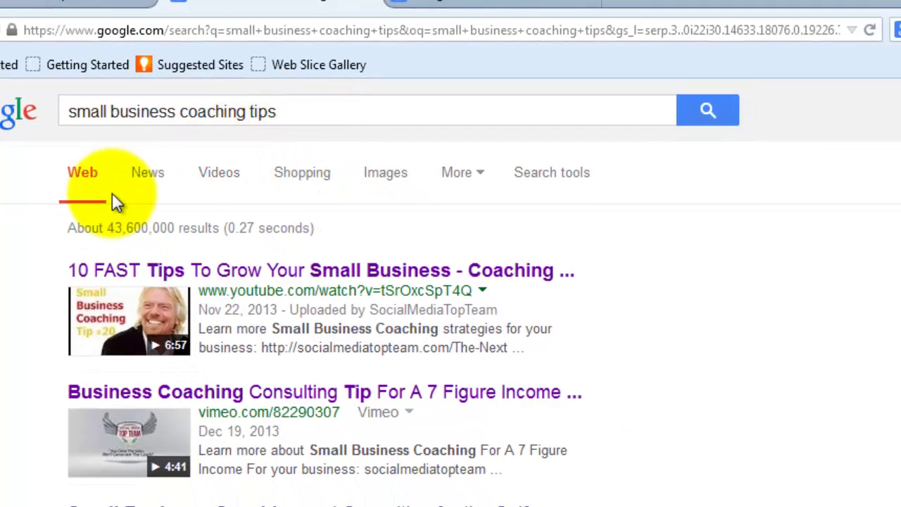
scroll(97, 214, "down", 1)
scroll(97, 218, "up", 1)
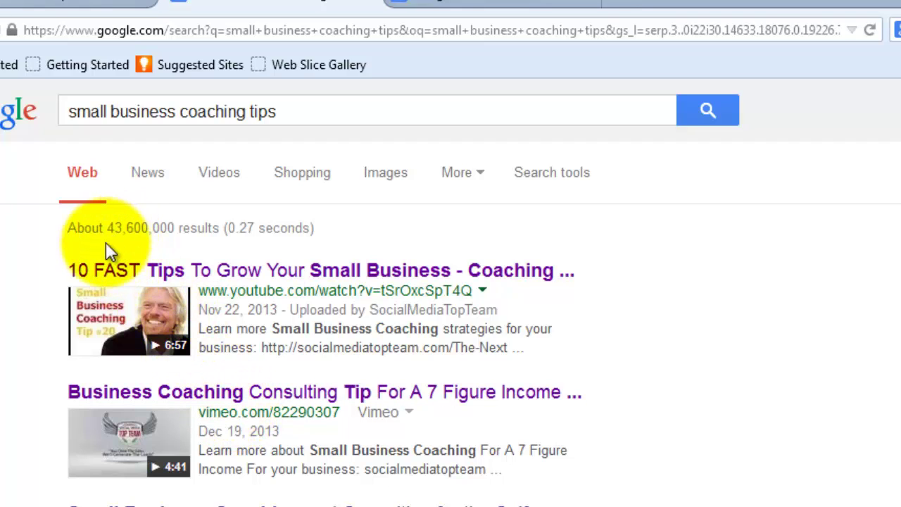
scroll(52, 287, "down", 2)
scroll(52, 287, "down", 2)
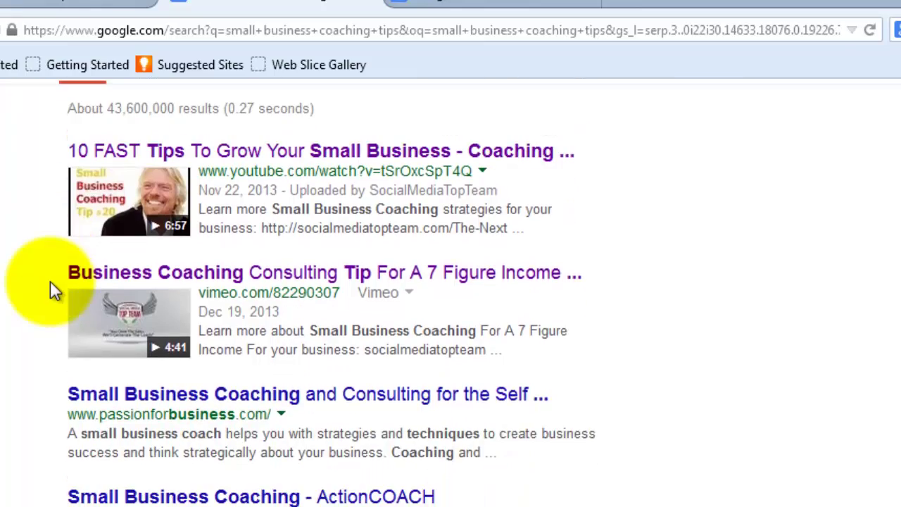
scroll(52, 287, "down", 2)
scroll(52, 287, "down", 3)
scroll(55, 290, "down", 1)
scroll(54, 289, "down", 5)
scroll(53, 288, "down", 4)
scroll(54, 288, "down", 4)
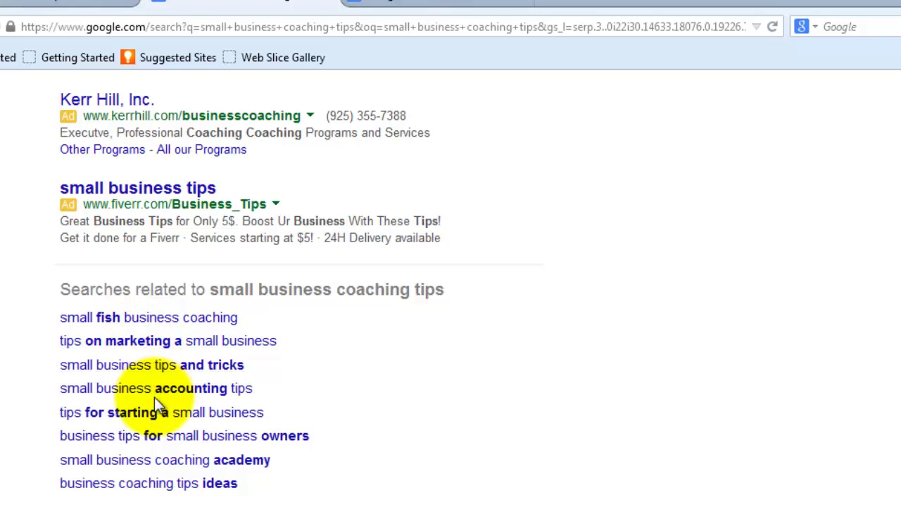
Step: Open the related search 'business coaching tips ideas' and review its results and related searches
left_click(153, 495)
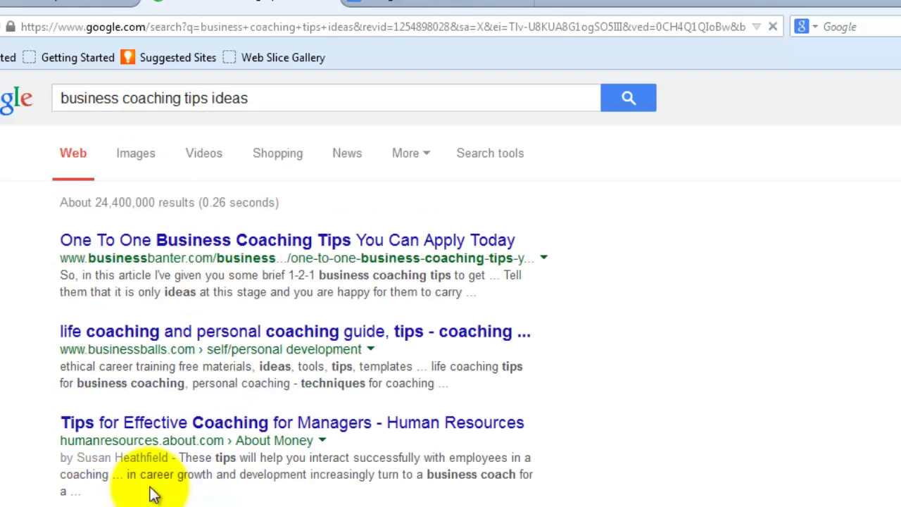
scroll(322, 422, "down", 10)
scroll(322, 493, "down", 5)
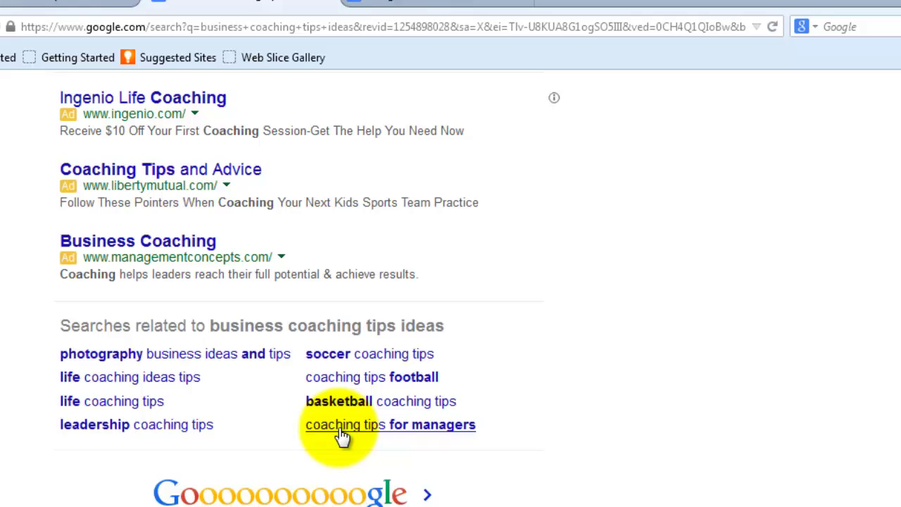
scroll(342, 436, "up", 3)
scroll(341, 436, "up", 3)
scroll(342, 436, "up", 3)
scroll(341, 436, "up", 3)
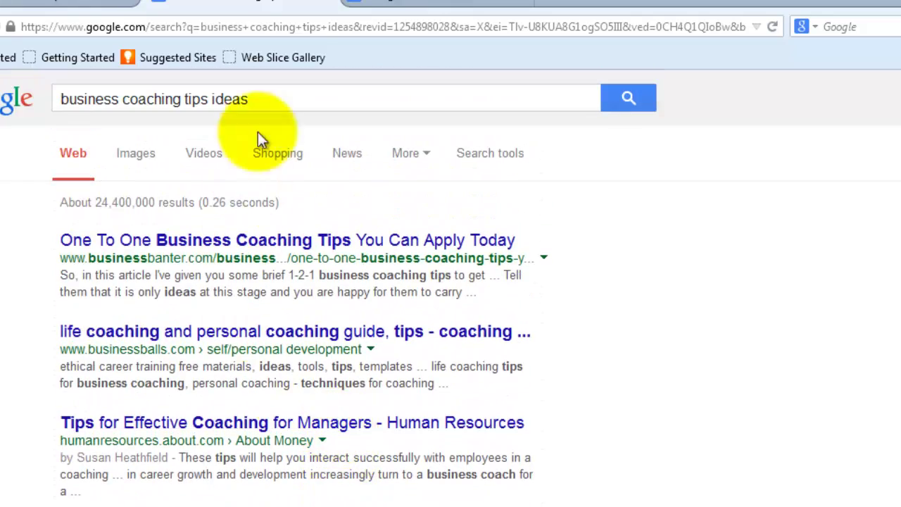
Step: Replace the query with 'google keyword planner' and run the search
left_click_drag(257, 105, 57, 99)
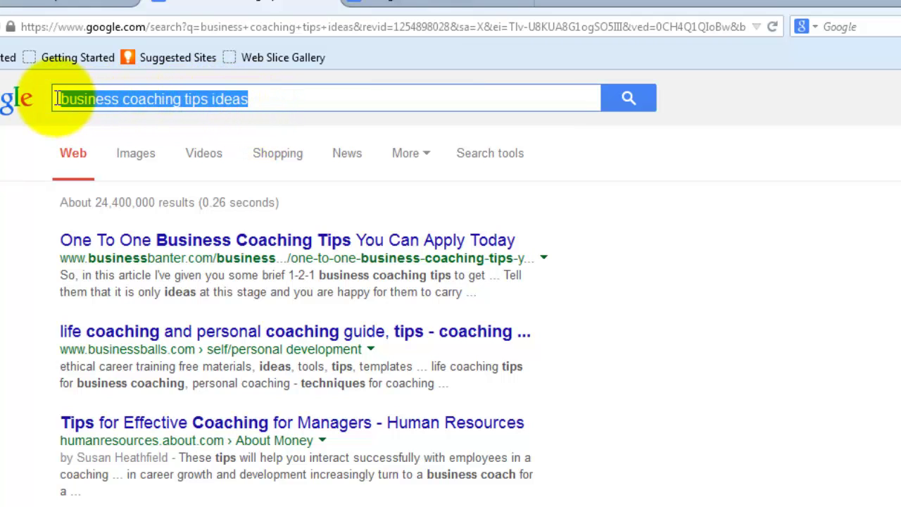
type("google keyword planner")
key("Return")
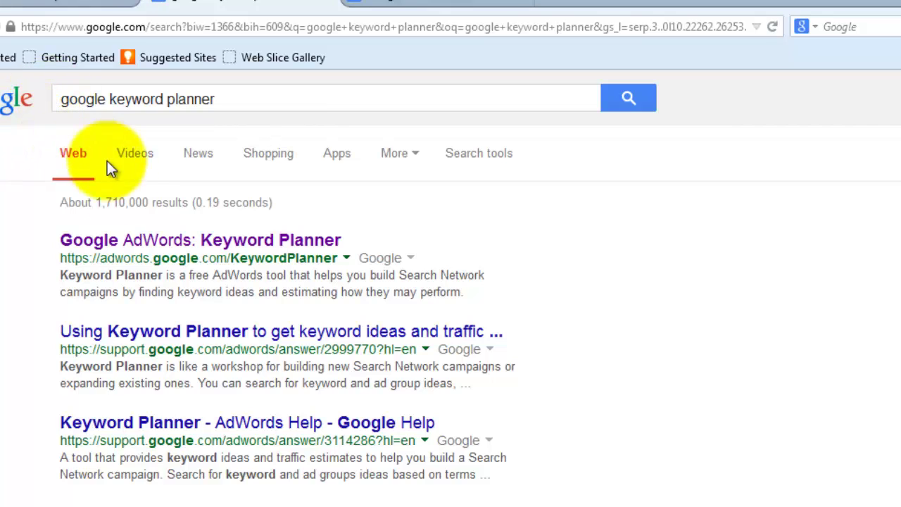
Step: Open the 'Google AdWords: Keyword Planner' result and go to its AdWords sign-in page
left_click(132, 241)
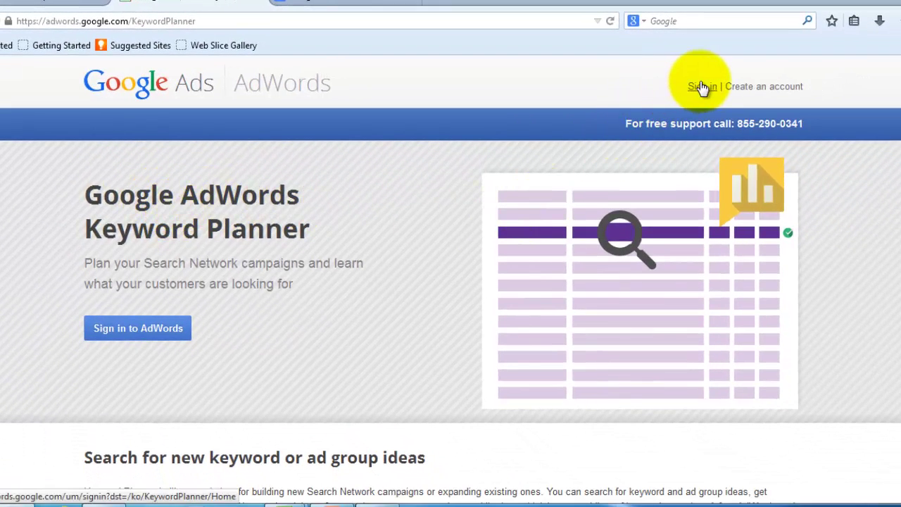
left_click(702, 86)
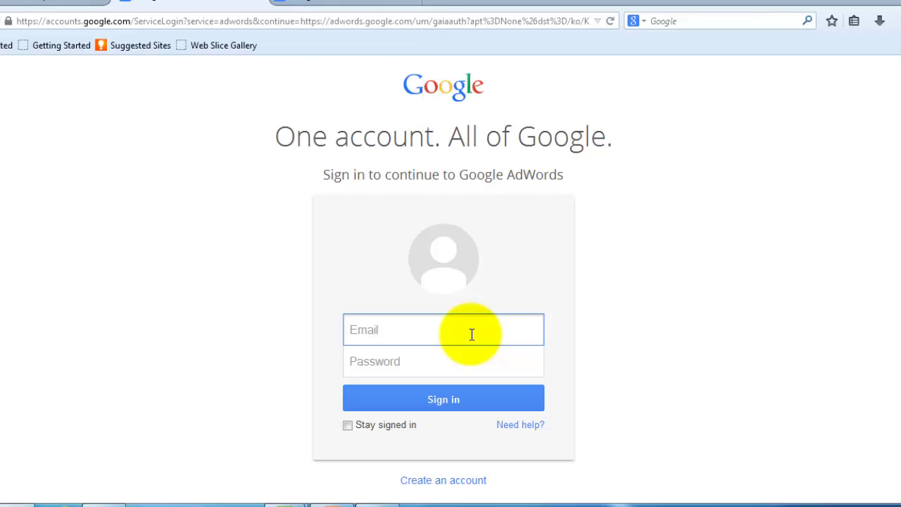
Step: Search 'gmail' in the google.com tab and open the 'Gmail - Email from Google' result
left_click(332, 6)
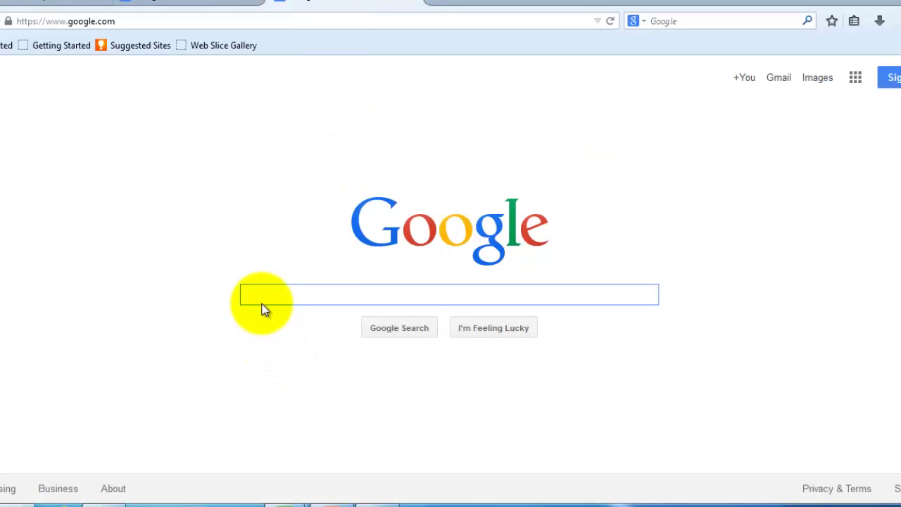
type("gma")
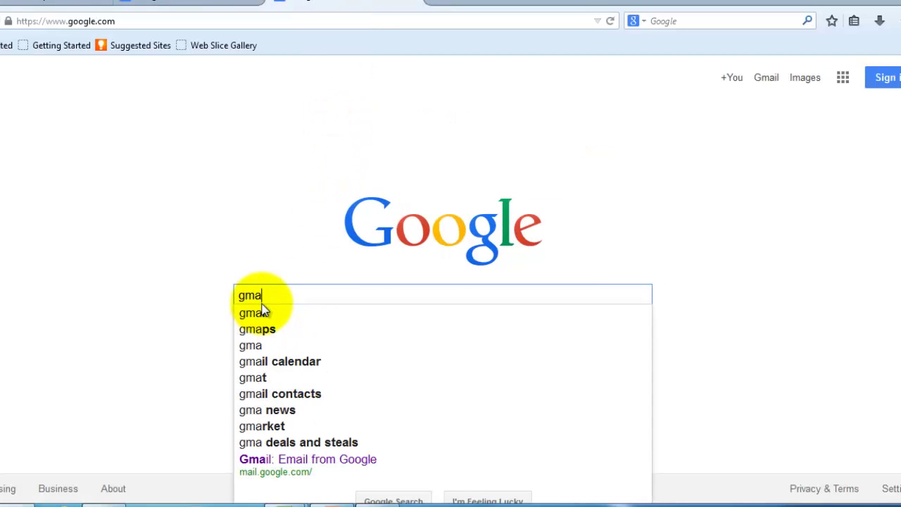
type("il")
left_click(262, 310)
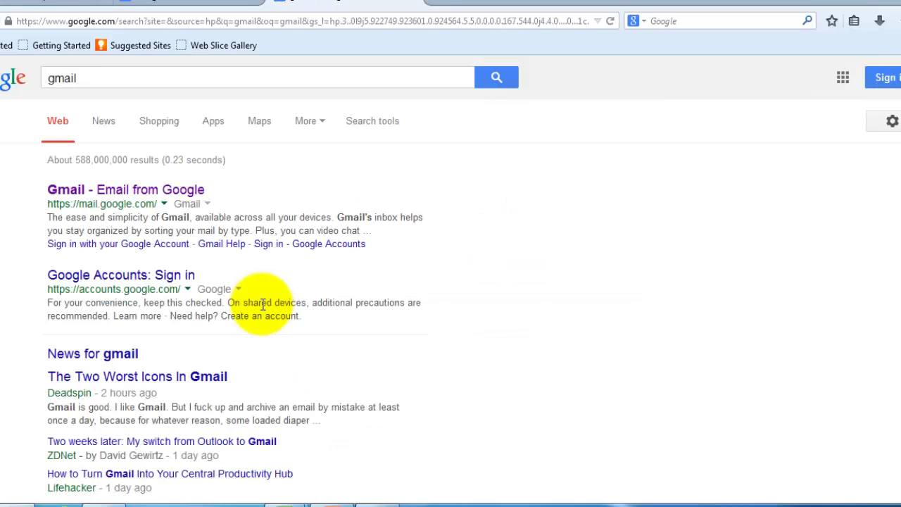
left_click(113, 200)
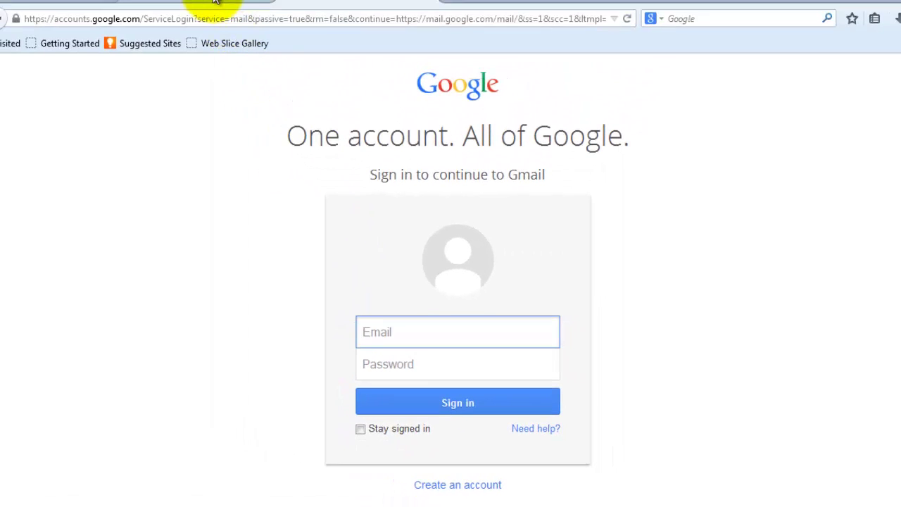
Step: Sign in to AdWords with the pasted account e-mail and the account password
left_click(214, 2)
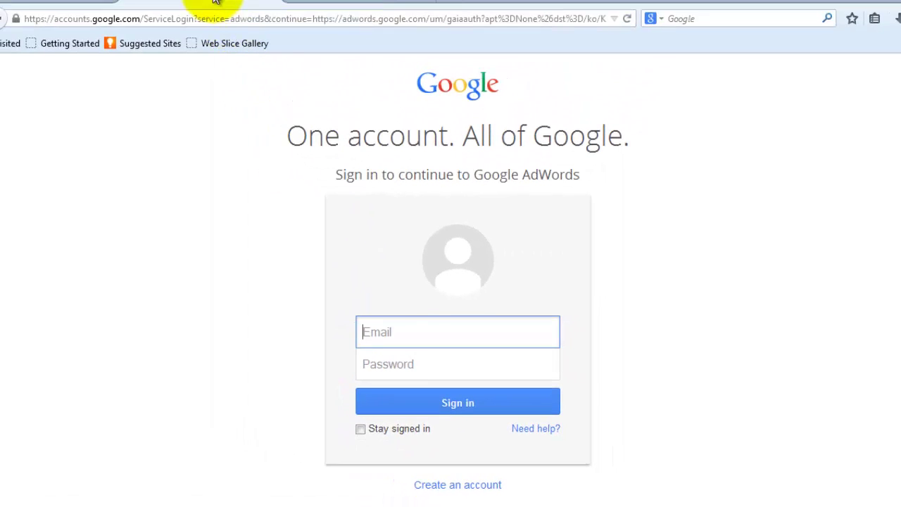
right_click(414, 338)
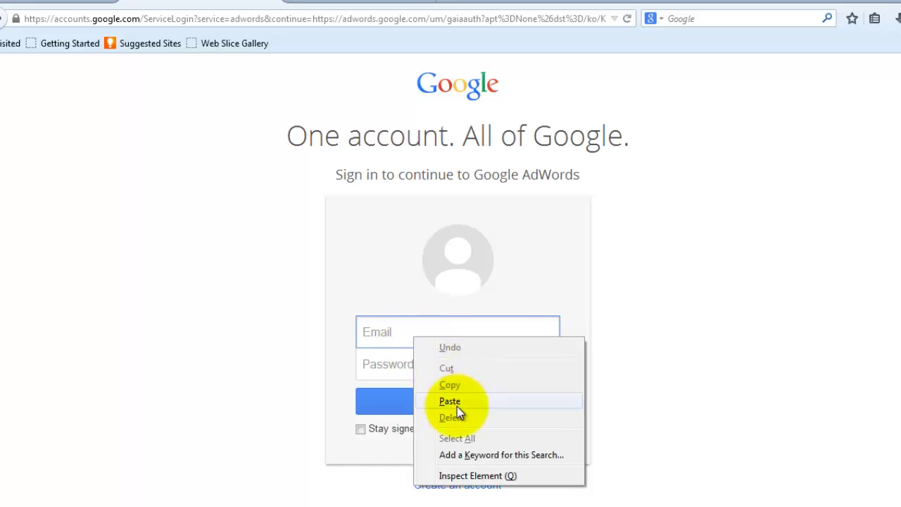
left_click(454, 402)
left_click(425, 366)
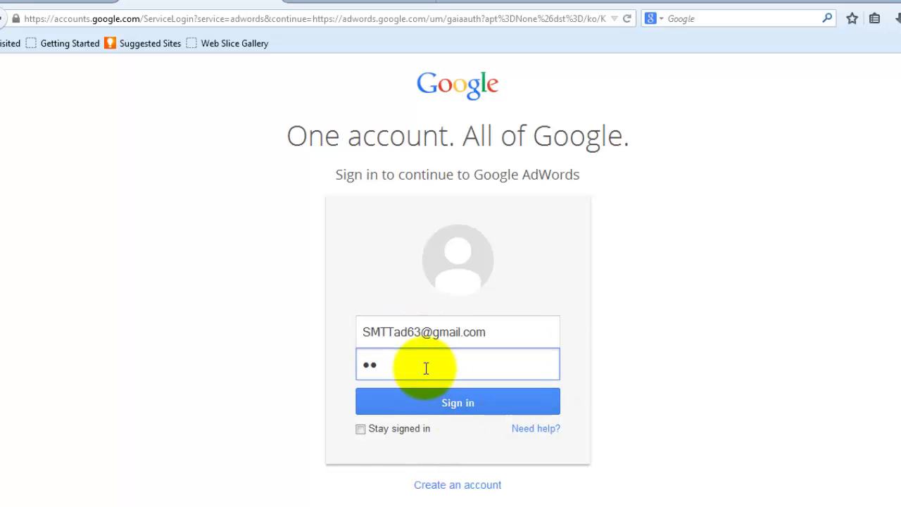
left_click(449, 401)
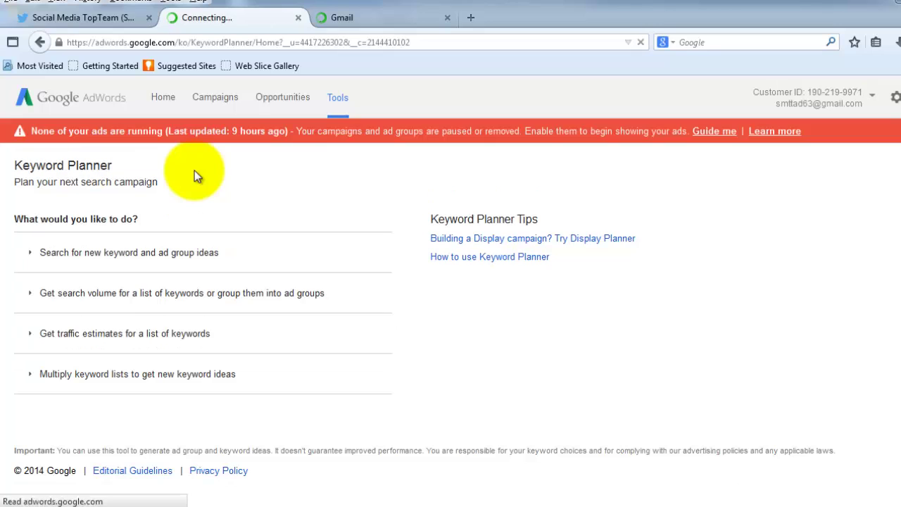
Step: Return to the AdWords account home page and open the Tools list to reach Keyword Planner
left_click(164, 102)
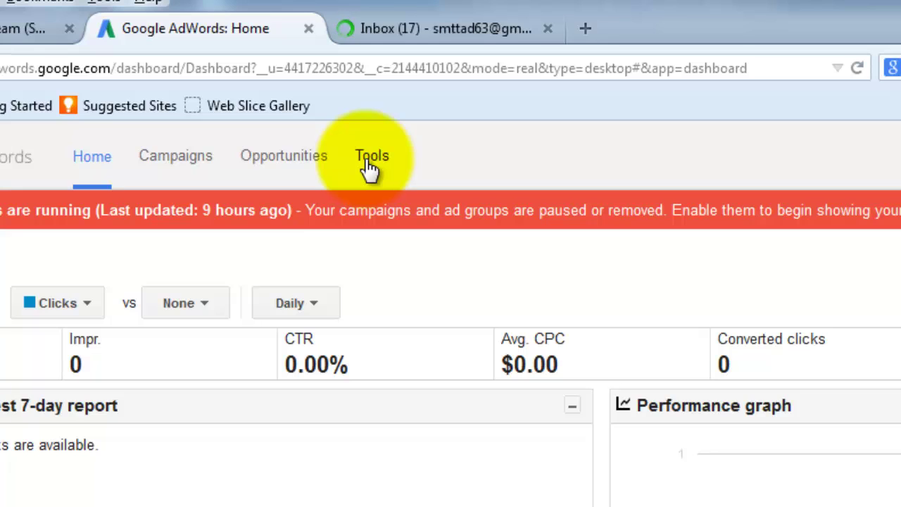
left_click(368, 163)
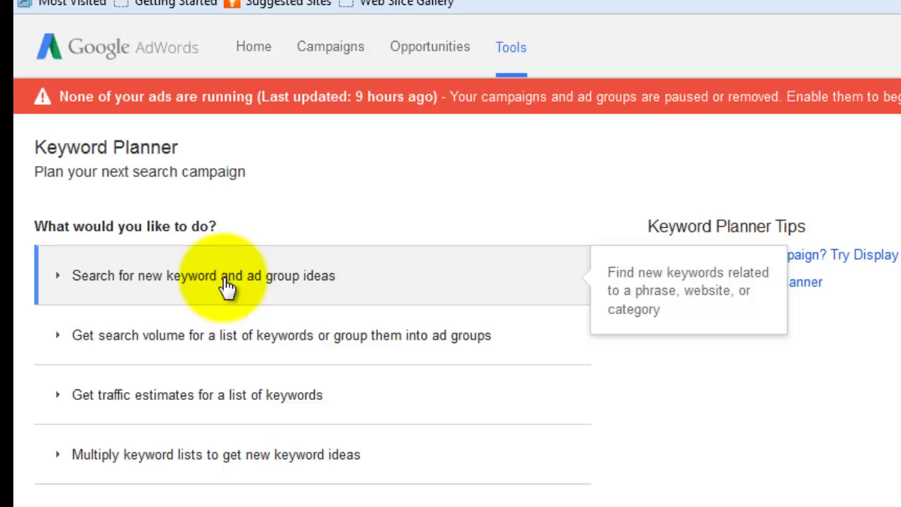
Step: Enter 'small business coaching' as the product or service and fetch keyword ideas
left_click(226, 285)
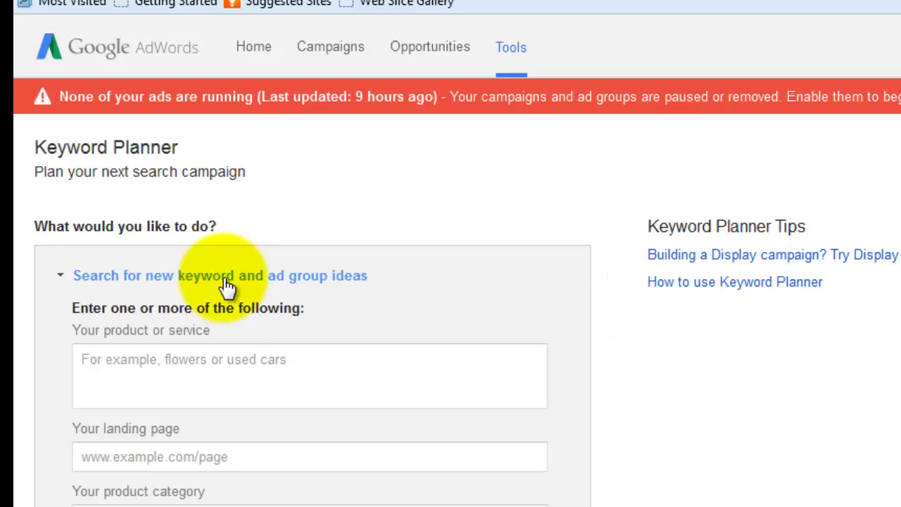
left_click(220, 353)
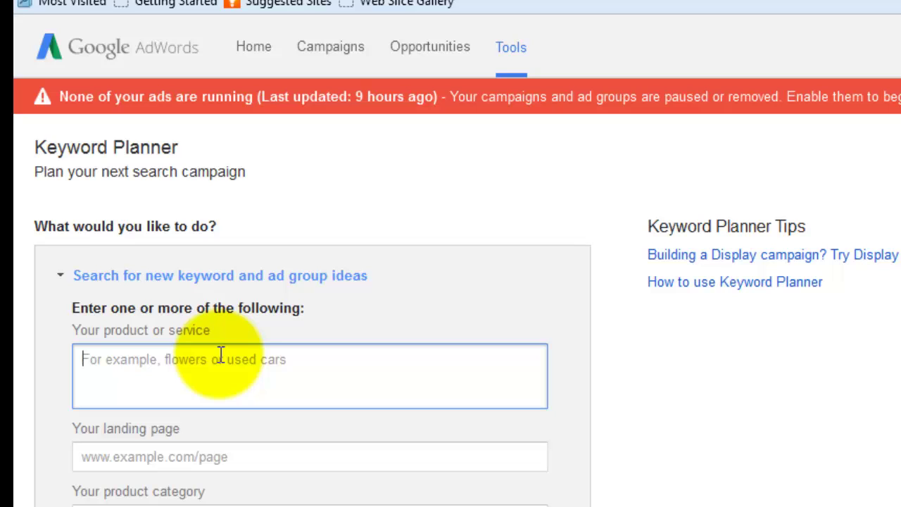
type("small business coaching")
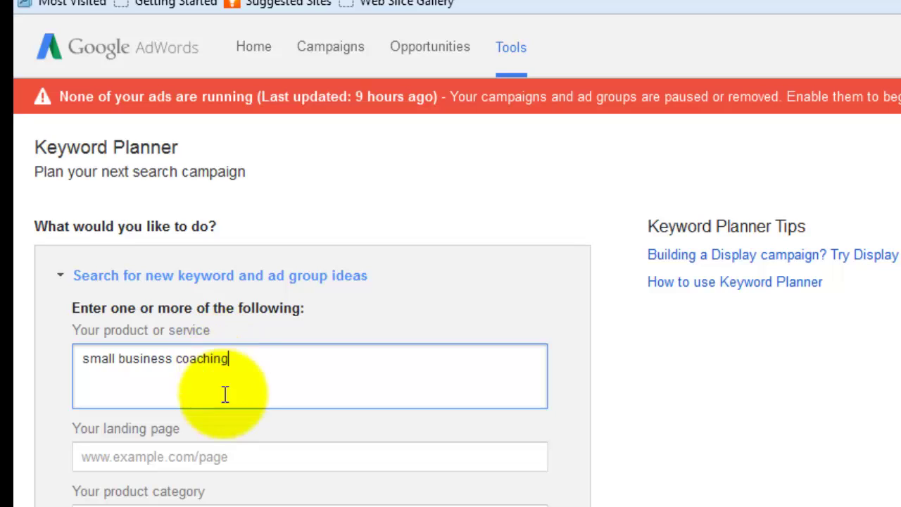
scroll(226, 406, "down", 1)
scroll(225, 406, "down", 1)
scroll(225, 406, "down", 1)
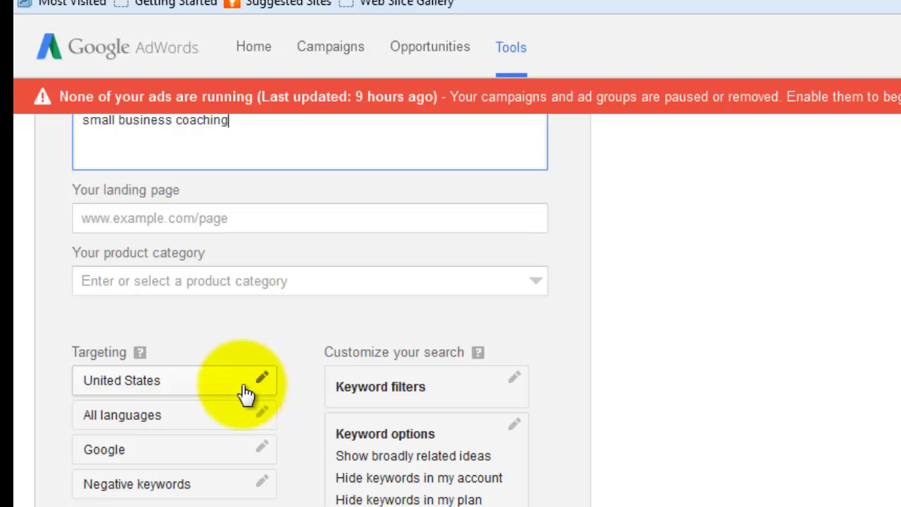
scroll(245, 393, "down", 3)
scroll(225, 400, "down", 2)
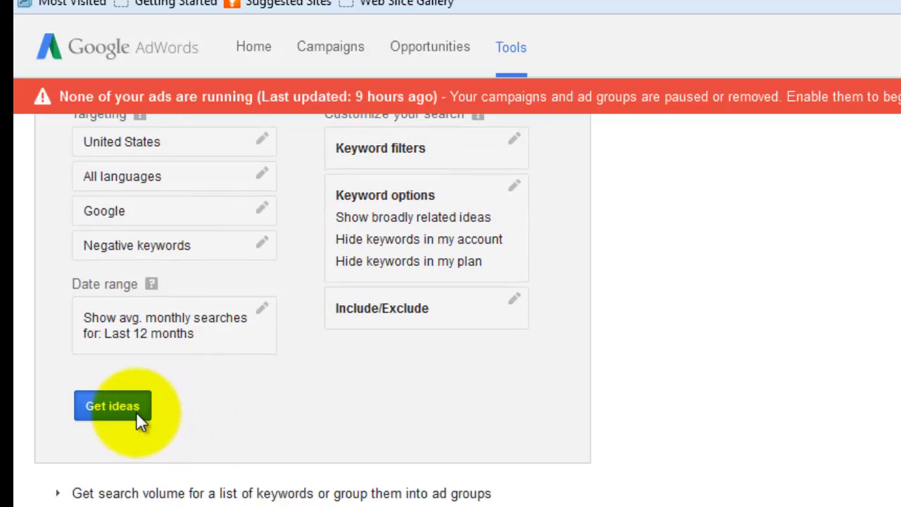
left_click(140, 421)
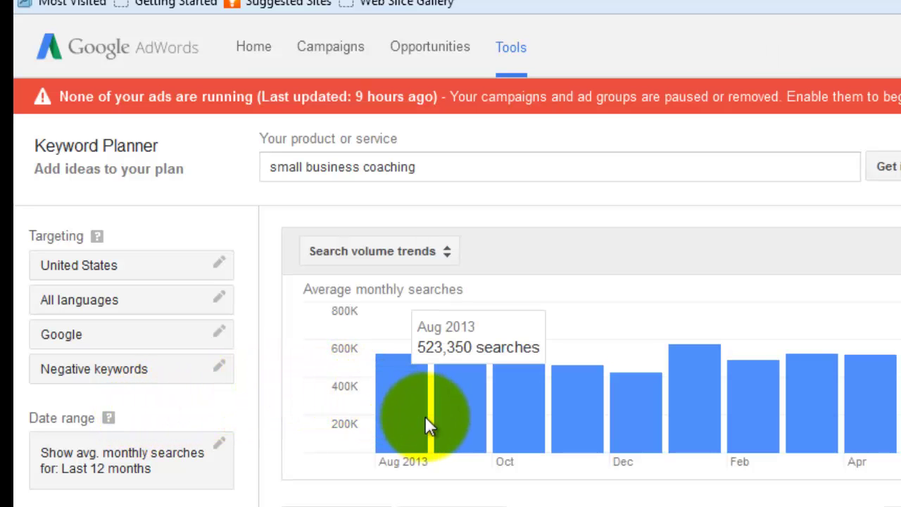
scroll(373, 398, "down", 1)
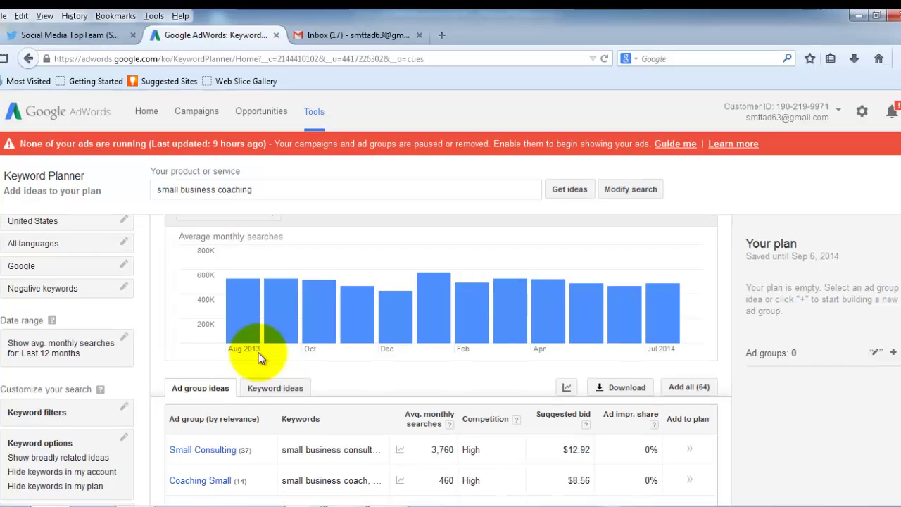
scroll(258, 357, "down", 1)
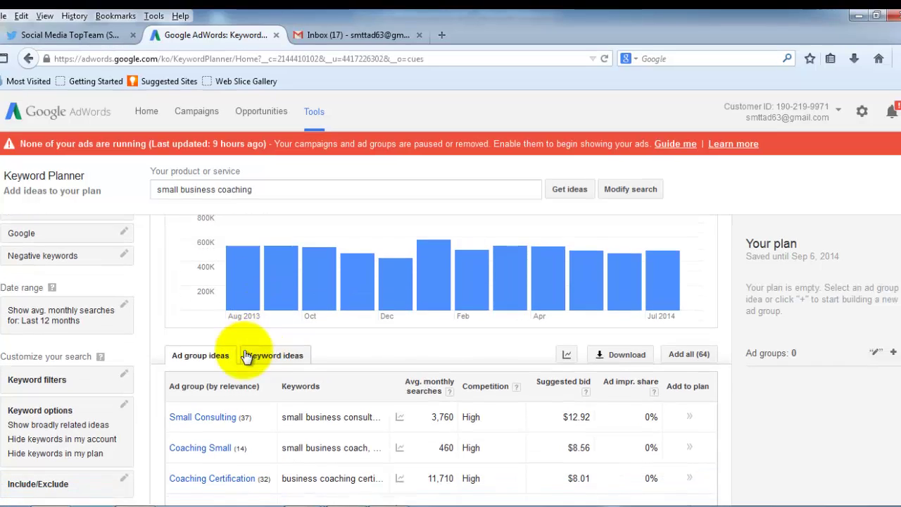
scroll(260, 359, "down", 1)
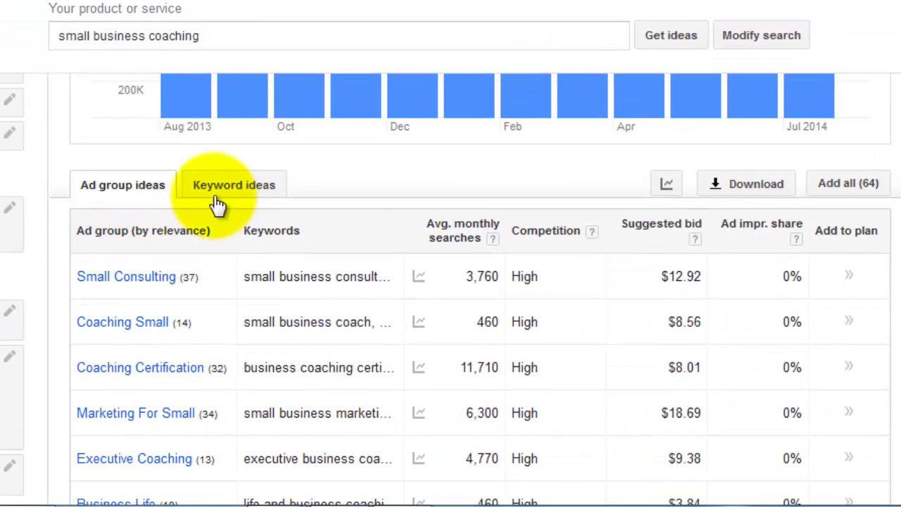
left_click(219, 196)
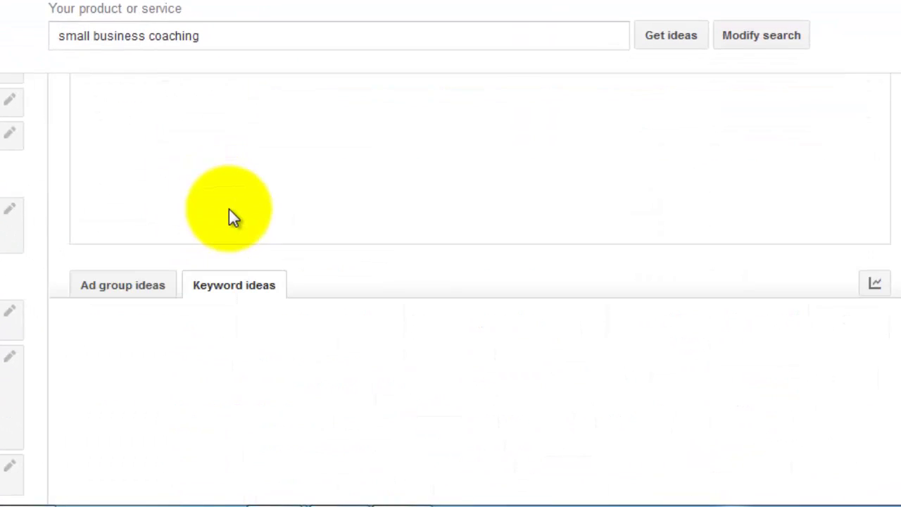
scroll(222, 232, "down", 3)
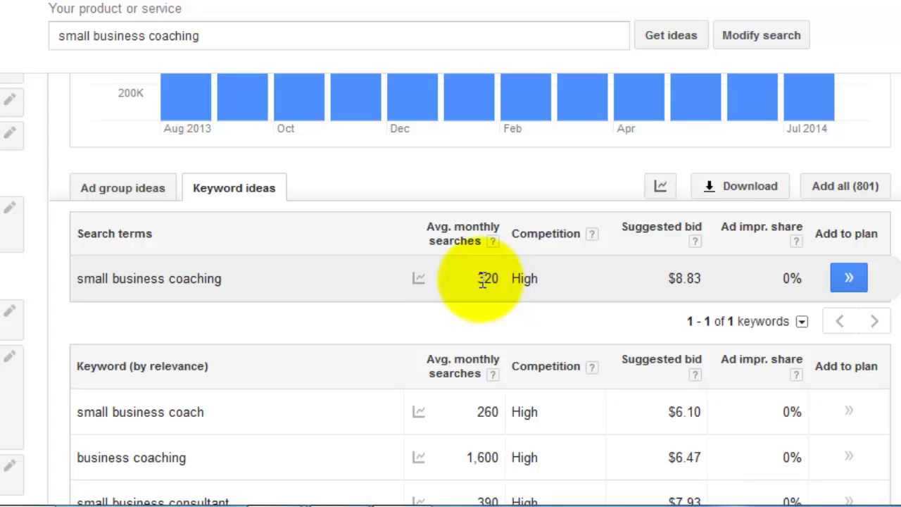
scroll(482, 282, "down", 3)
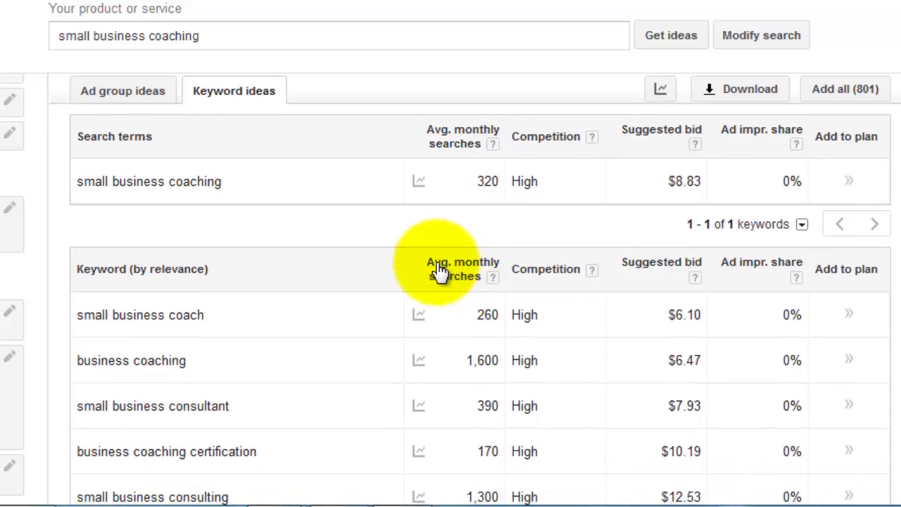
scroll(422, 264, "down", 2)
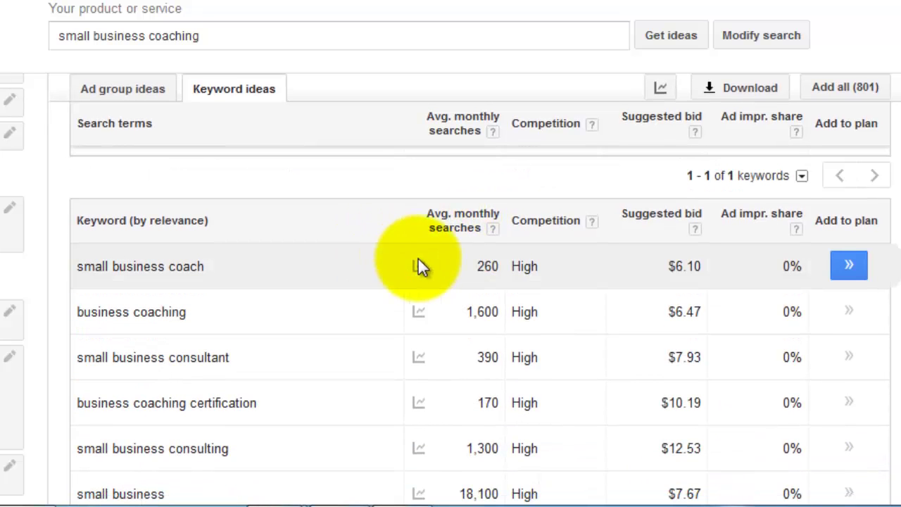
scroll(478, 316, "down", 10)
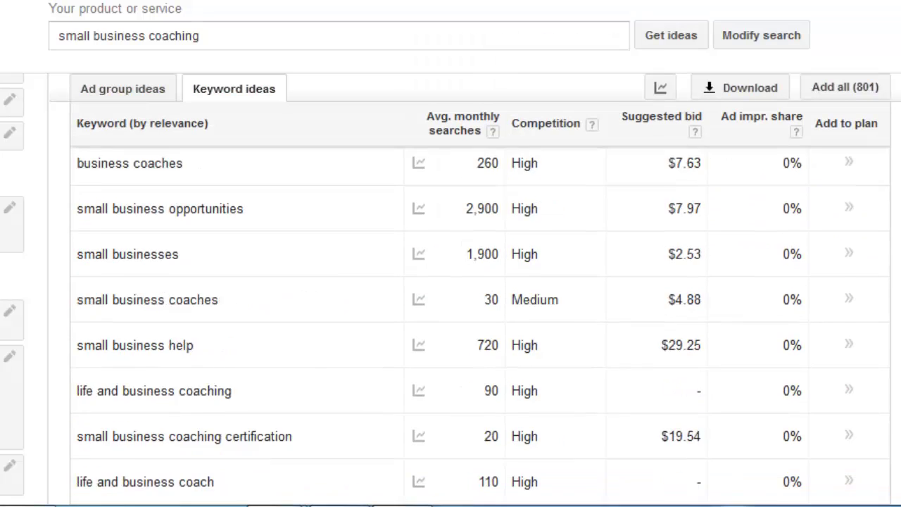
scroll(478, 317, "down", 10)
scroll(478, 316, "down", 3)
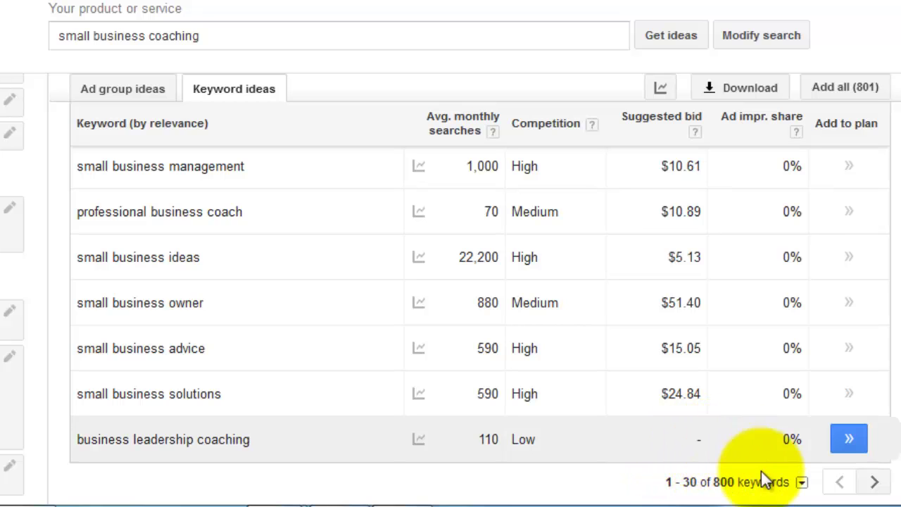
Step: Raise the page size so more keyword ideas show per page
left_click(801, 485)
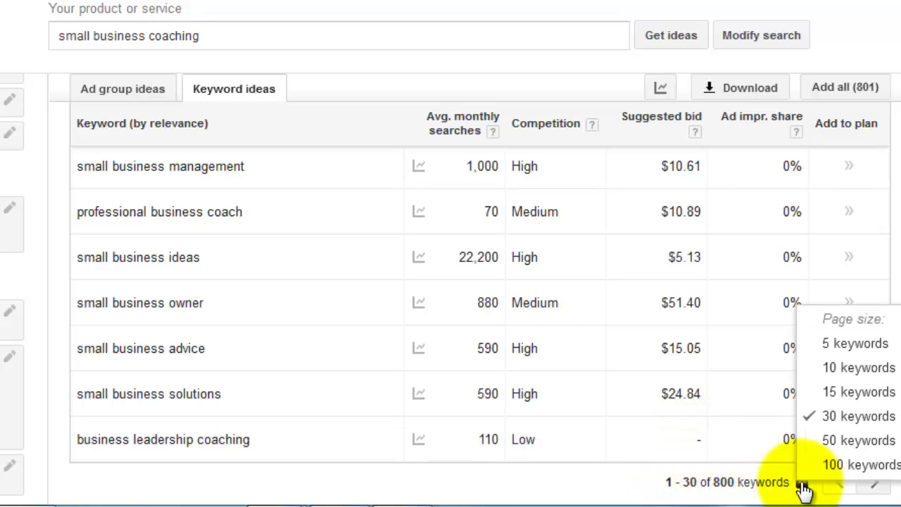
left_click(851, 466)
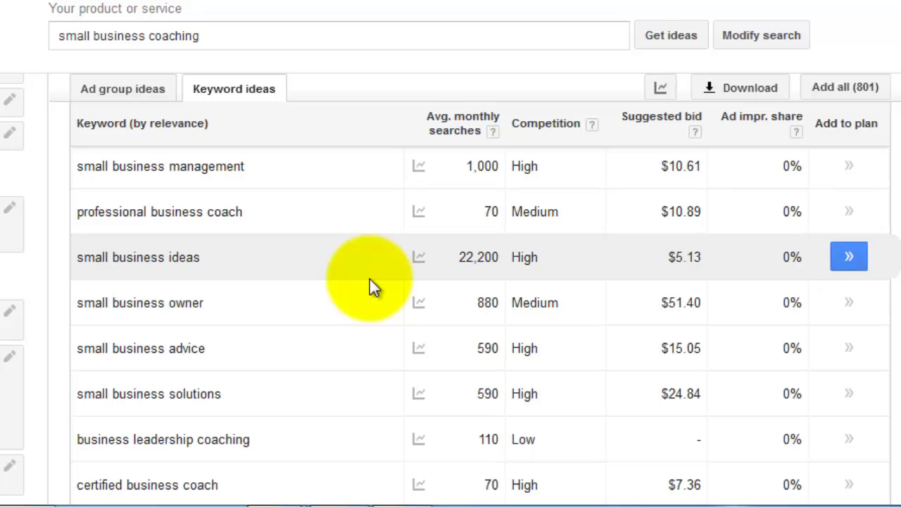
scroll(363, 284, "down", 1)
scroll(363, 284, "down", 1)
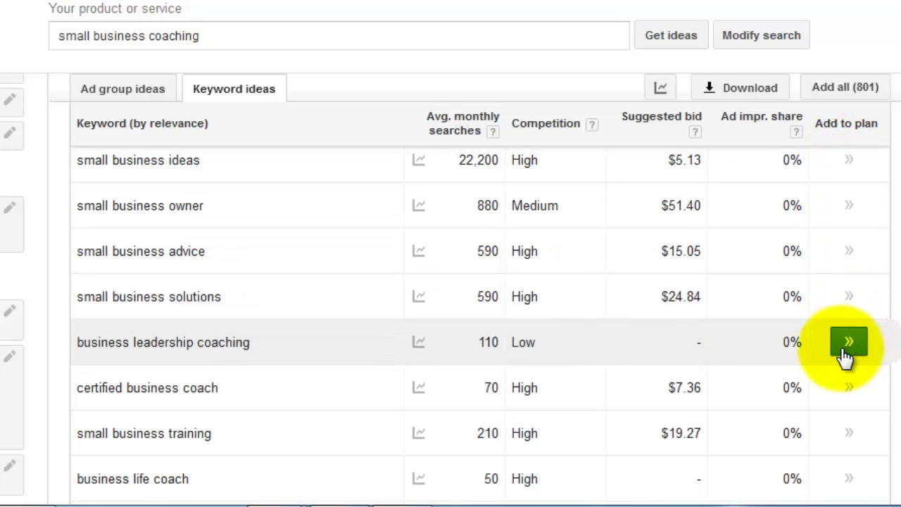
Step: Add business leadership coaching, certified business coach and business life coach to the plan
left_click(842, 348)
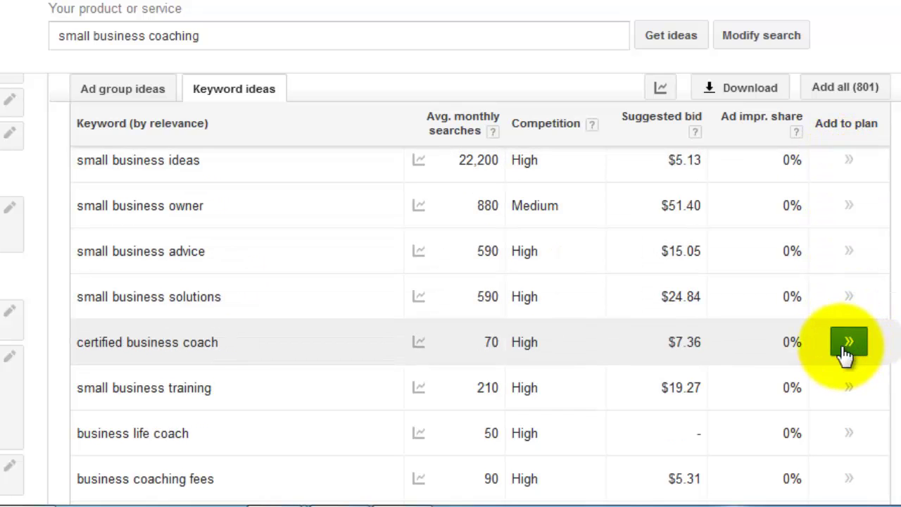
left_click(845, 349)
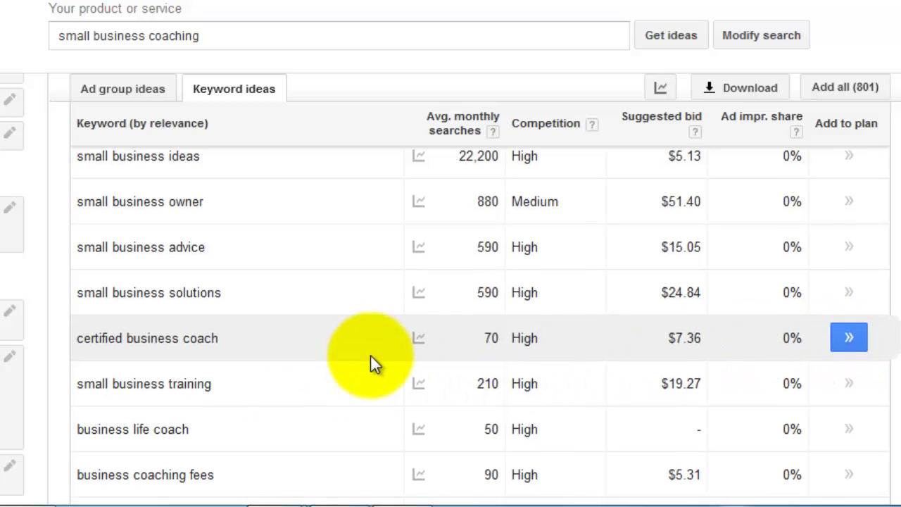
scroll(370, 353, "down", 2)
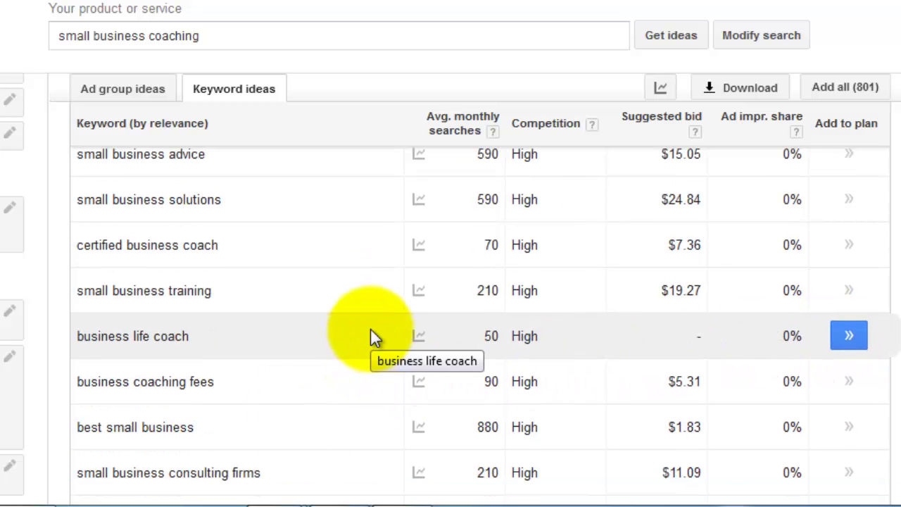
left_click(845, 343)
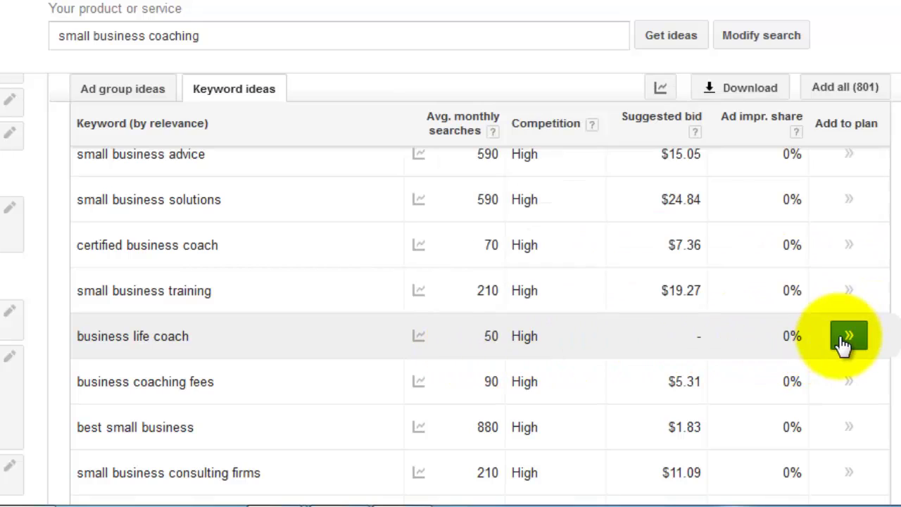
left_click(838, 335)
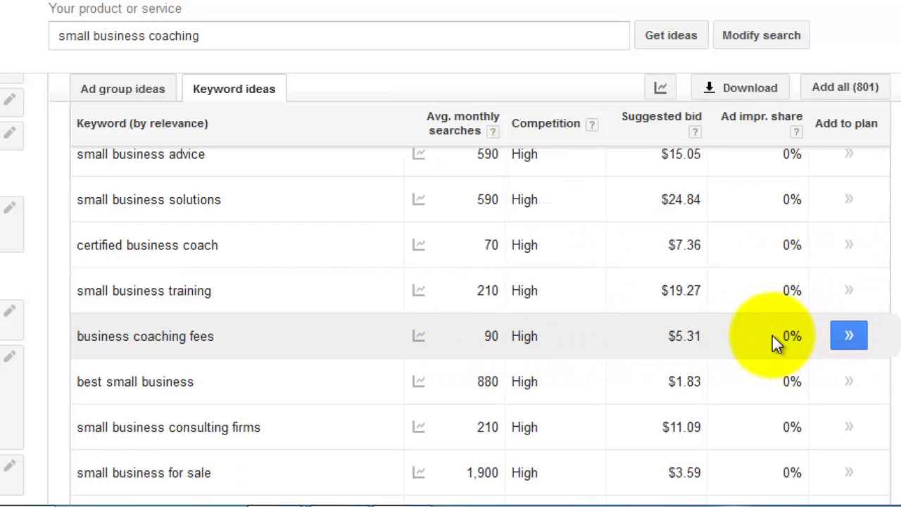
scroll(772, 335, "up", 1)
scroll(765, 331, "up", 2)
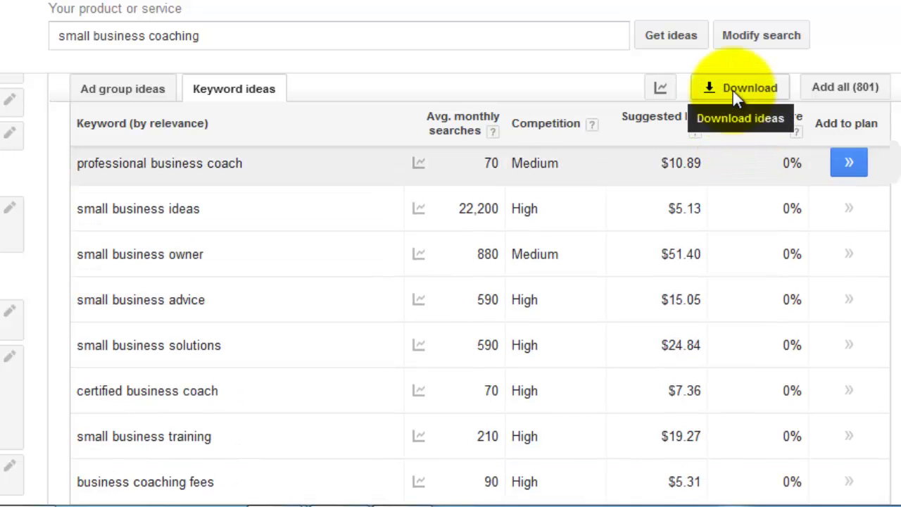
Step: Download the 801 keyword ideas' historical statistics as Excel CSV and confirm saving the file
left_click(736, 96)
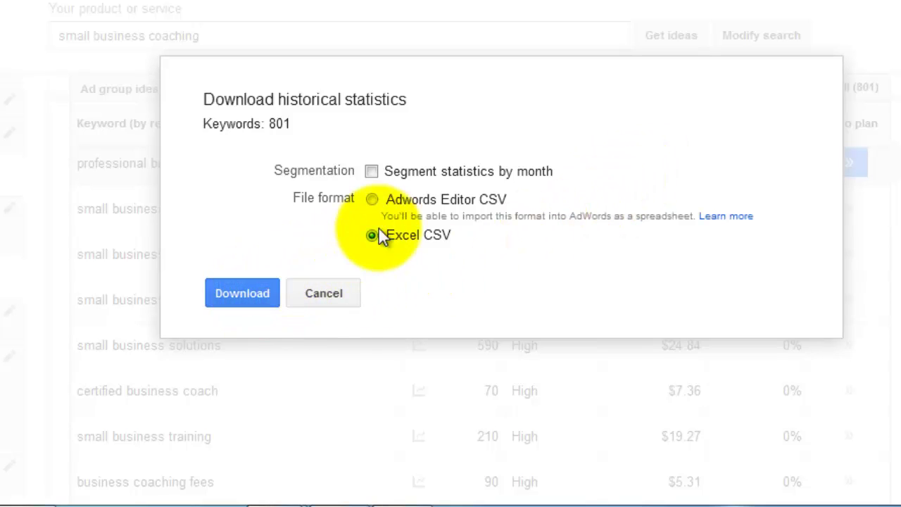
left_click(239, 293)
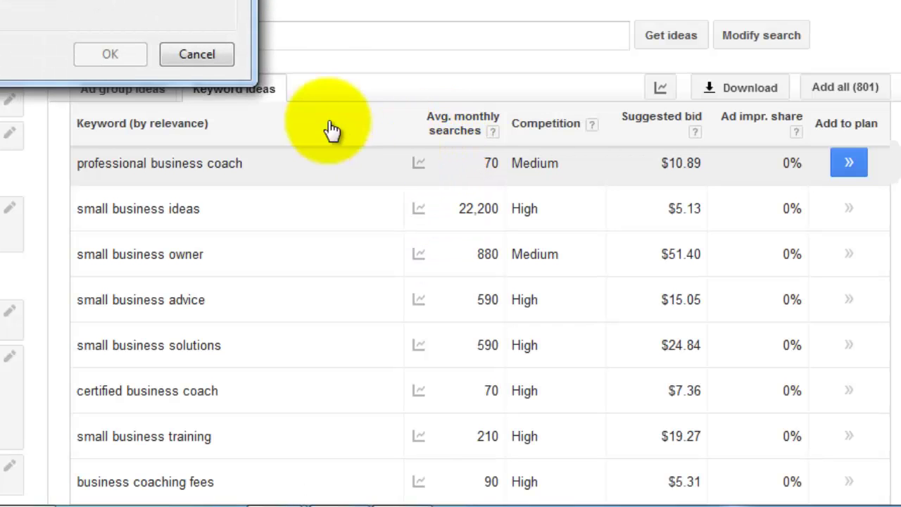
left_click(215, 59)
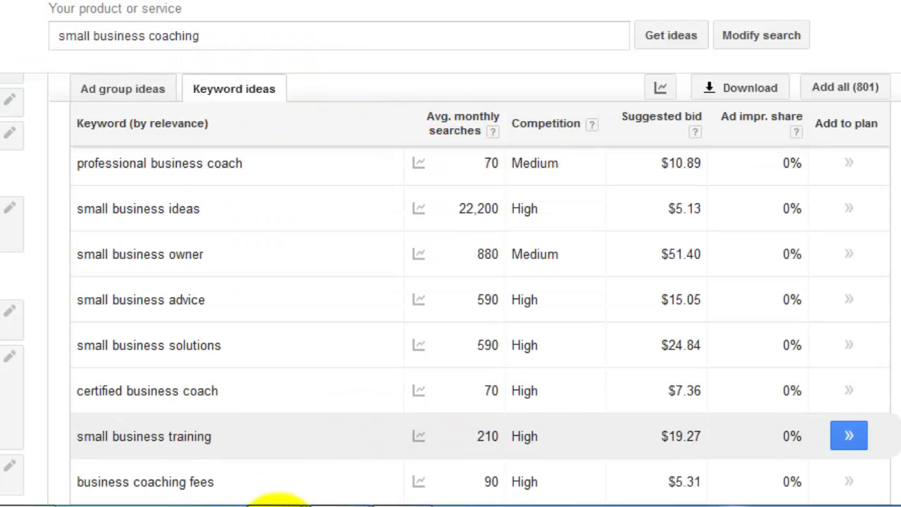
Step: In the downloaded spreadsheet, shrink the Ad group column A and widen the Keyword column B
left_click(316, 447)
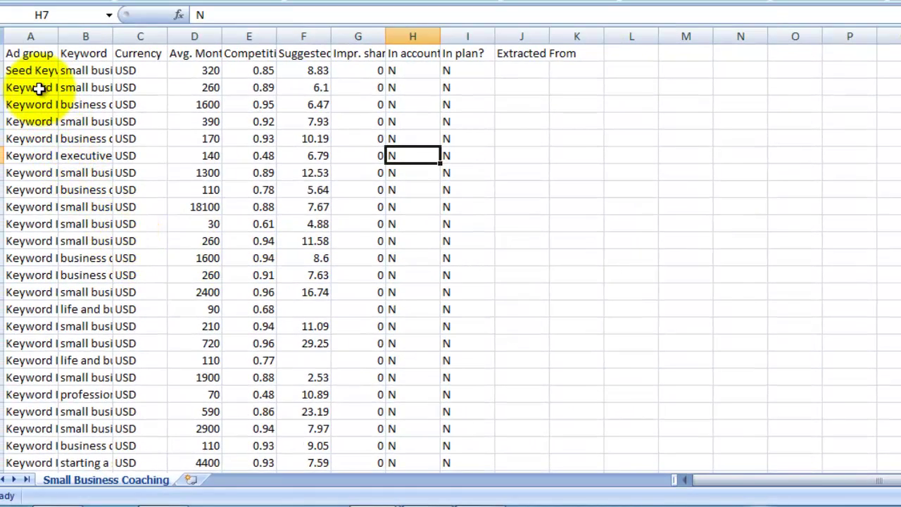
left_click(29, 37)
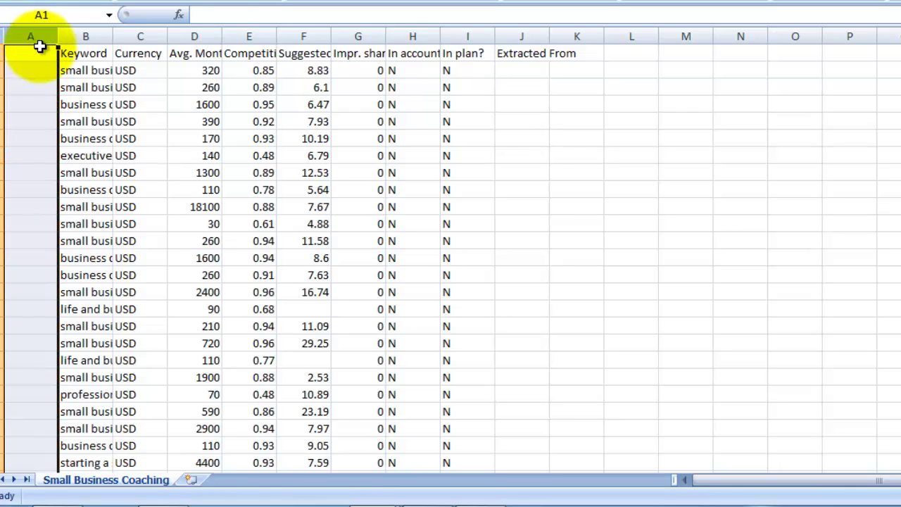
left_click_drag(59, 35, 7, 53)
left_click_drag(59, 40, 218, 39)
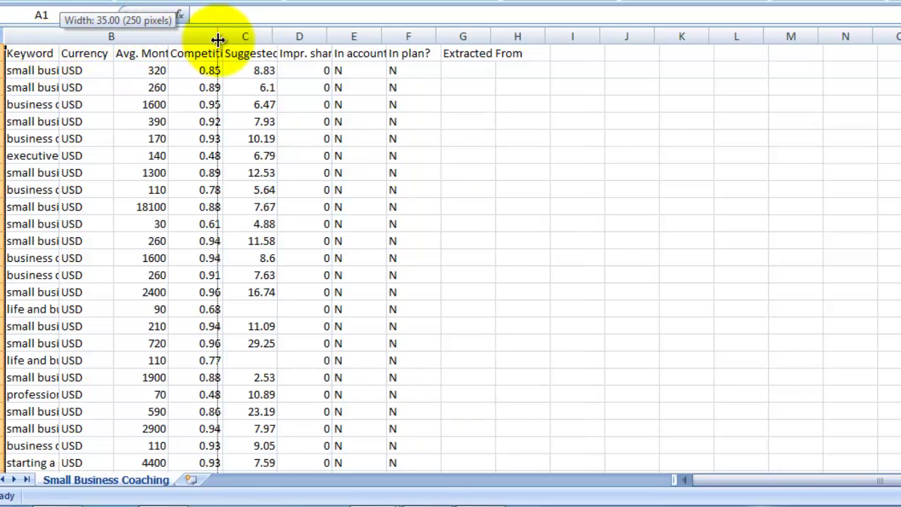
left_click_drag(218, 39, 221, 39)
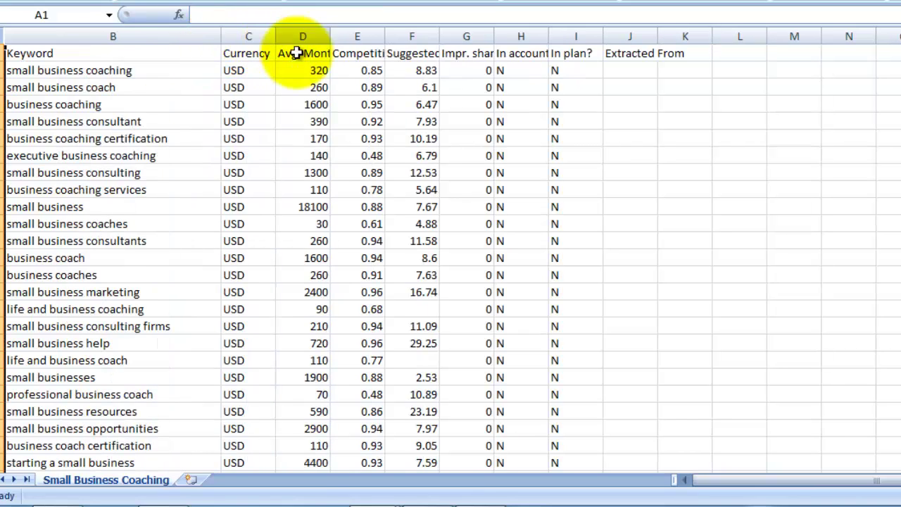
Step: Clear the Extracted From, in-account and impression share columns (J, H, G)
left_click(623, 36)
key("Delete")
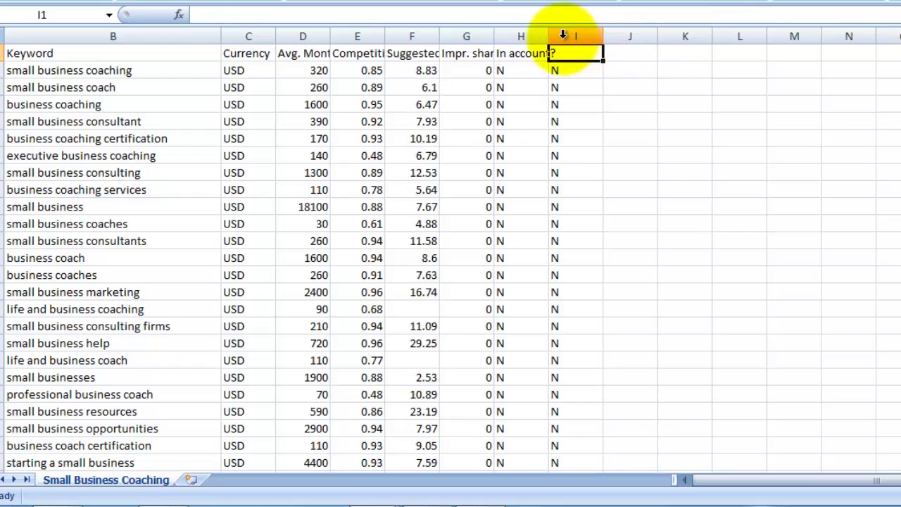
left_click(532, 36)
key("Delete")
left_click(465, 36)
key("Delete")
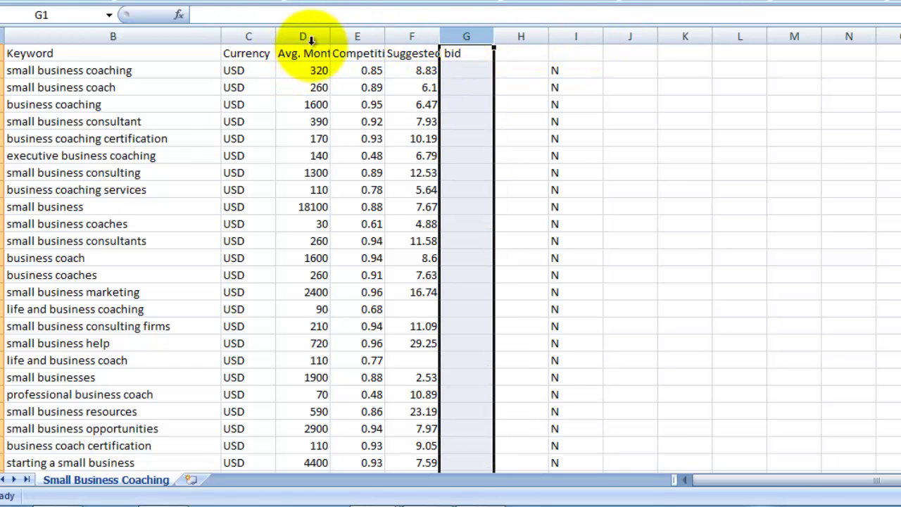
Step: Widen column D, then clear the 'small business' and 'small businesses' keyword rows
left_click_drag(328, 37, 382, 37)
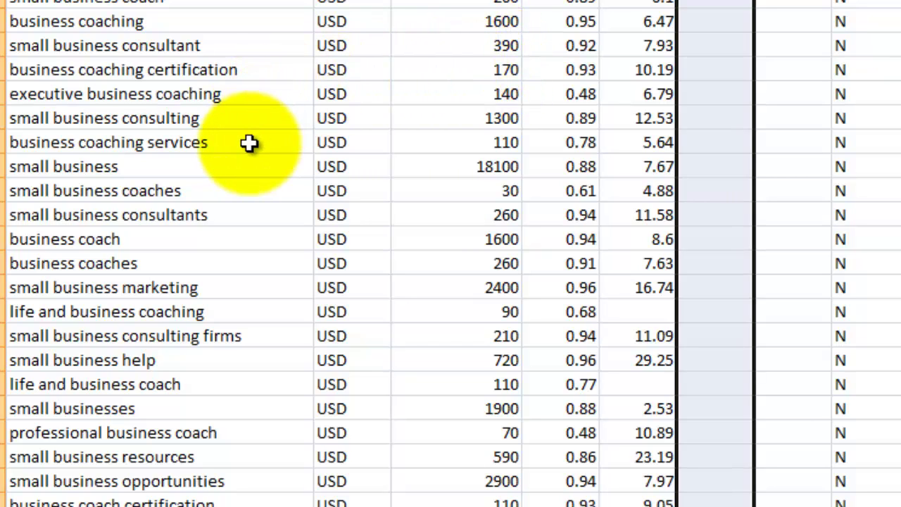
left_click(218, 171)
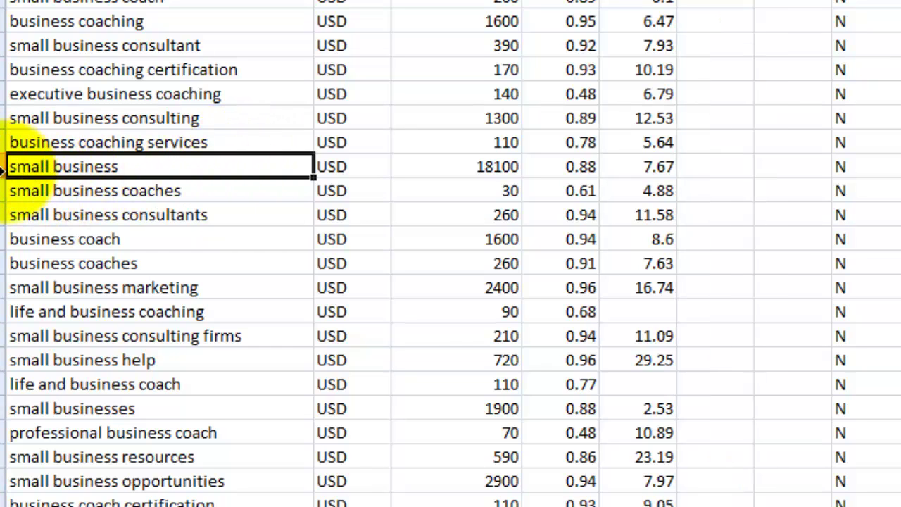
left_click(4, 169)
key("Delete")
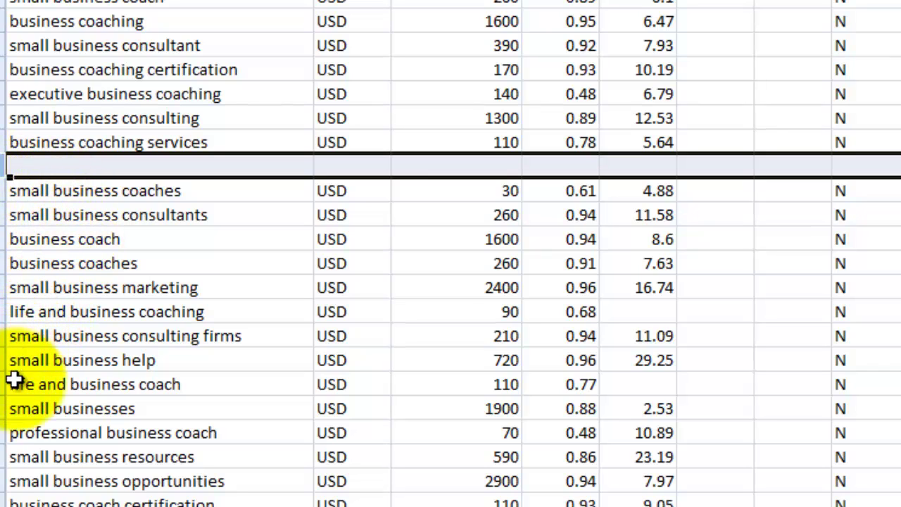
scroll(26, 412, "down", 2)
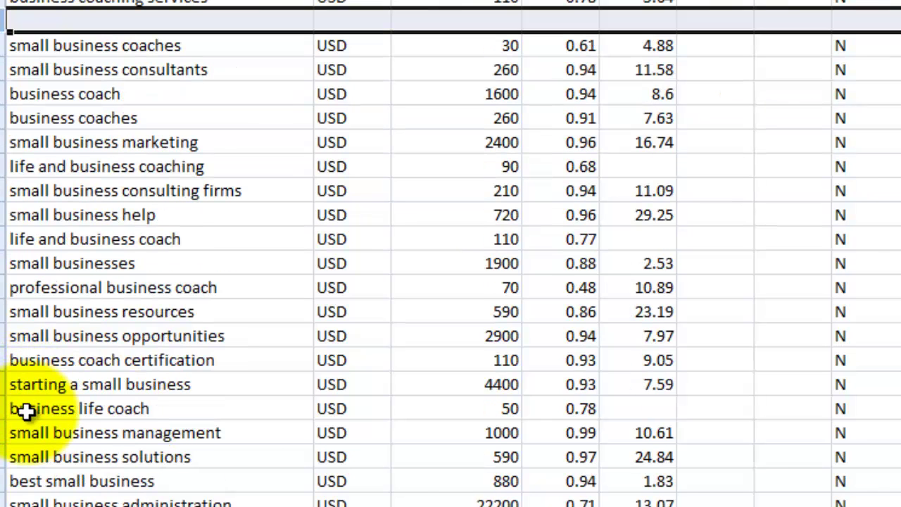
left_click(9, 265)
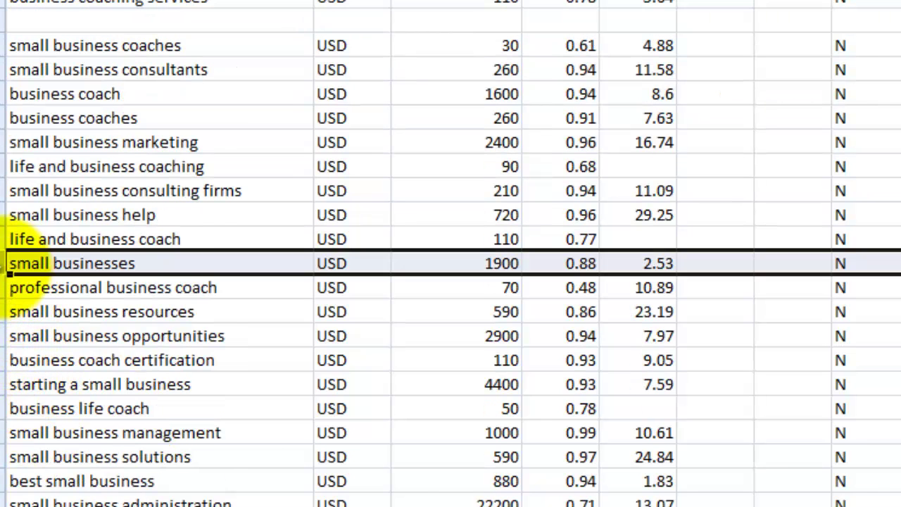
key("Delete")
Step: Clear the 'small business website' keyword row further down the sheet
scroll(27, 348, "down", 1)
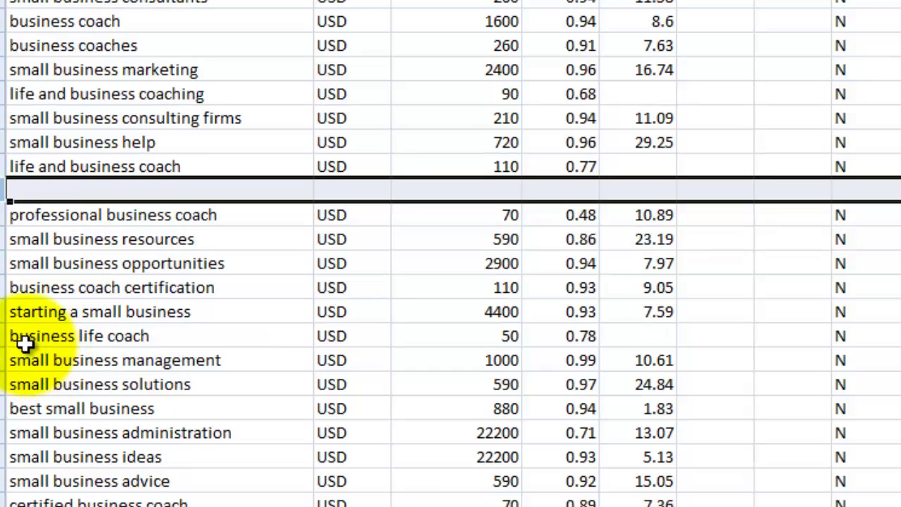
scroll(25, 343, "down", 2)
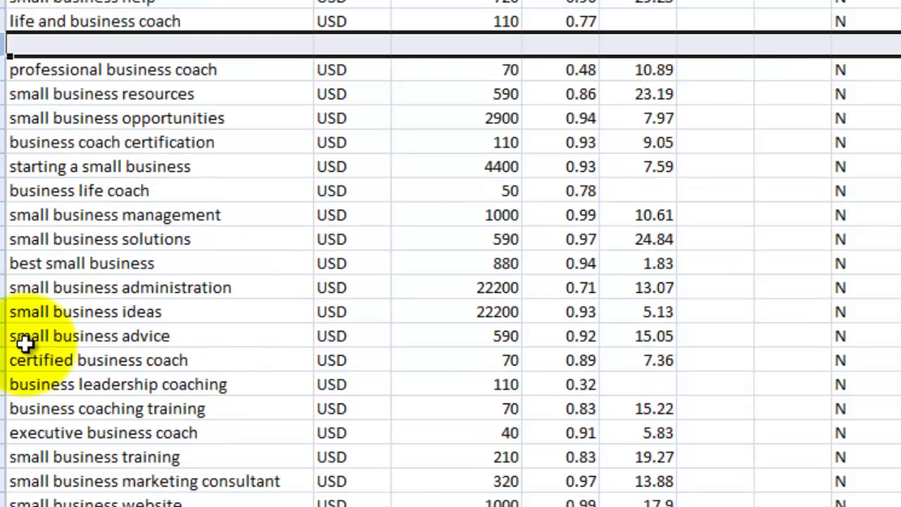
scroll(59, 355, "down", 1)
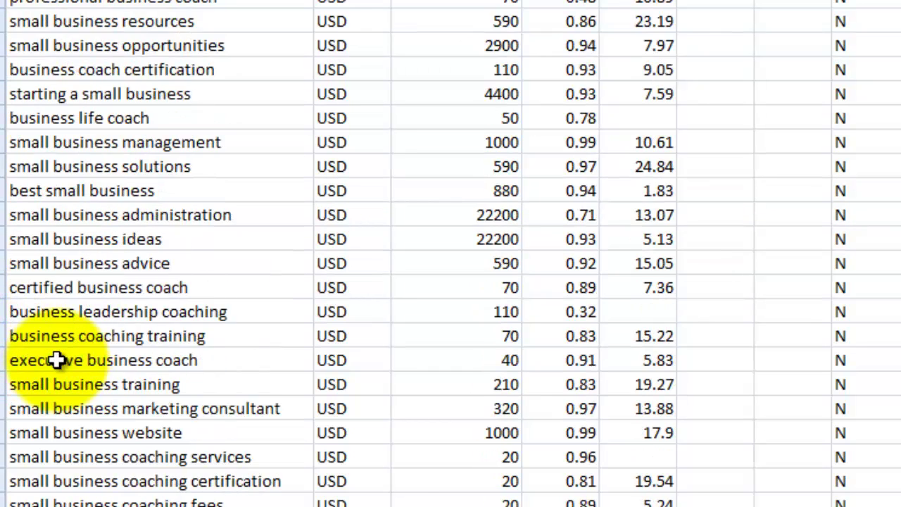
scroll(59, 360, "down", 1)
scroll(56, 359, "down", 1)
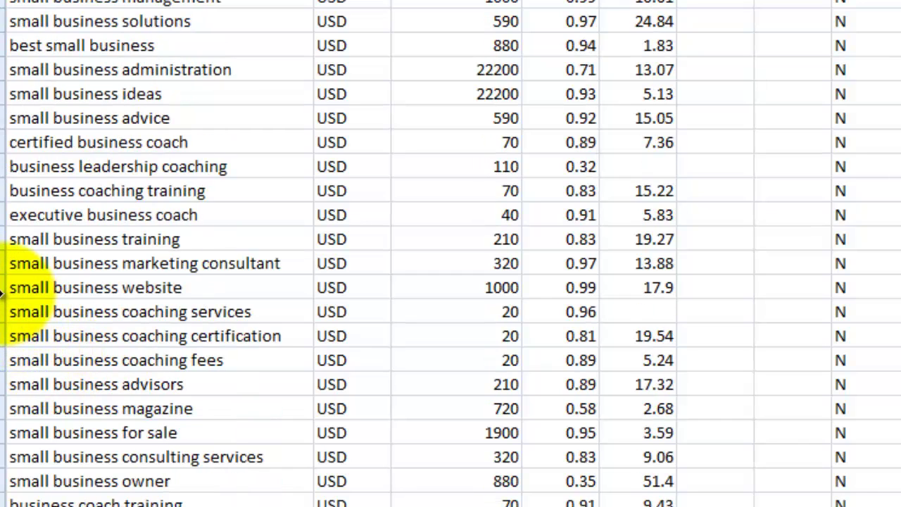
left_click(3, 287)
key("Delete")
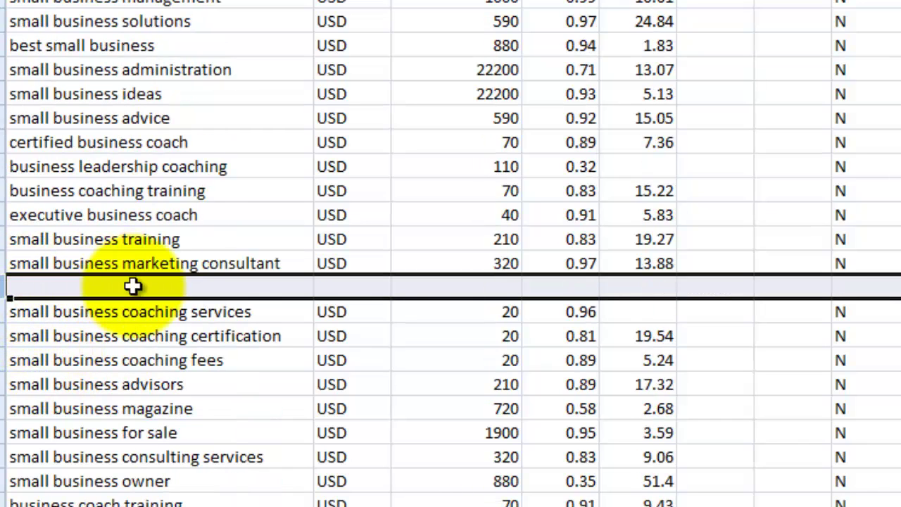
Step: Scroll through the keyword rows to review the remaining terms
scroll(296, 336, "up", 5)
scroll(295, 336, "up", 2)
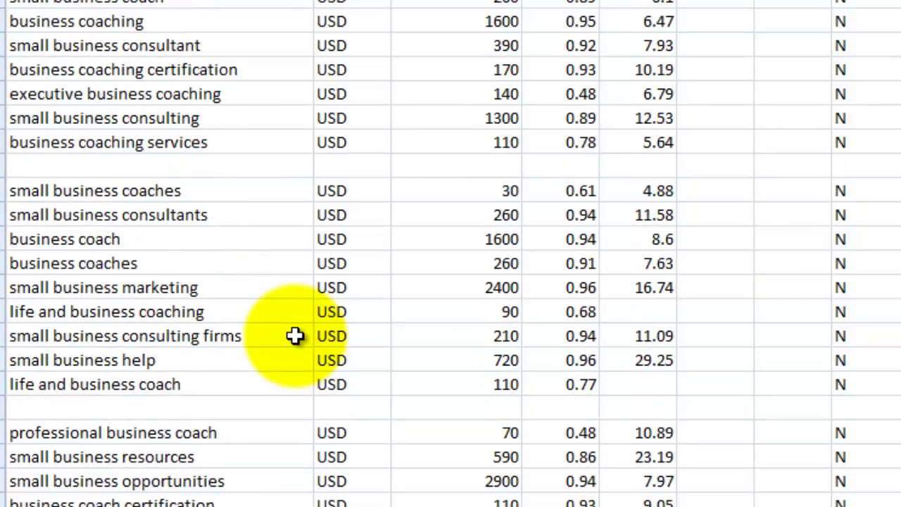
scroll(294, 336, "down", 1)
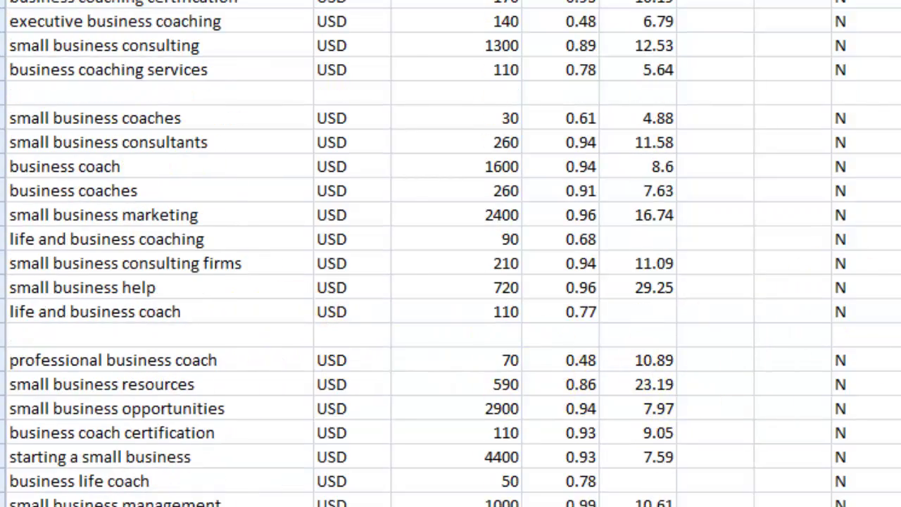
scroll(450, 254, "down", 10)
scroll(451, 253, "down", 10)
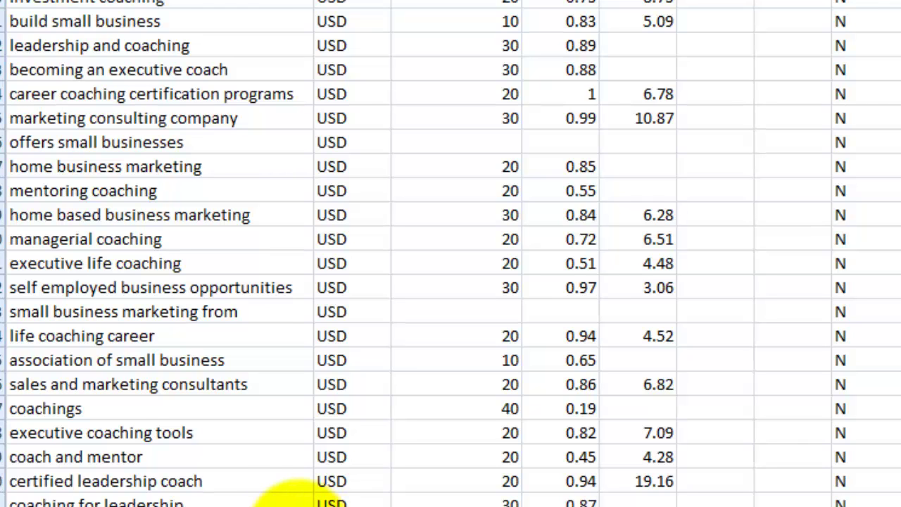
scroll(296, 492, "up", 6)
scroll(285, 486, "up", 6)
scroll(352, 485, "up", 6)
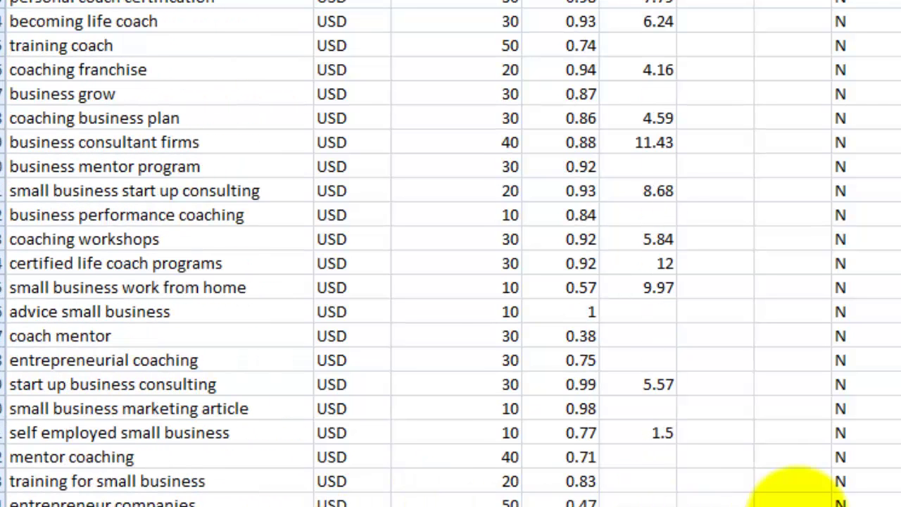
scroll(450, 253, "up", 7)
scroll(450, 254, "up", 7)
scroll(451, 253, "up", 7)
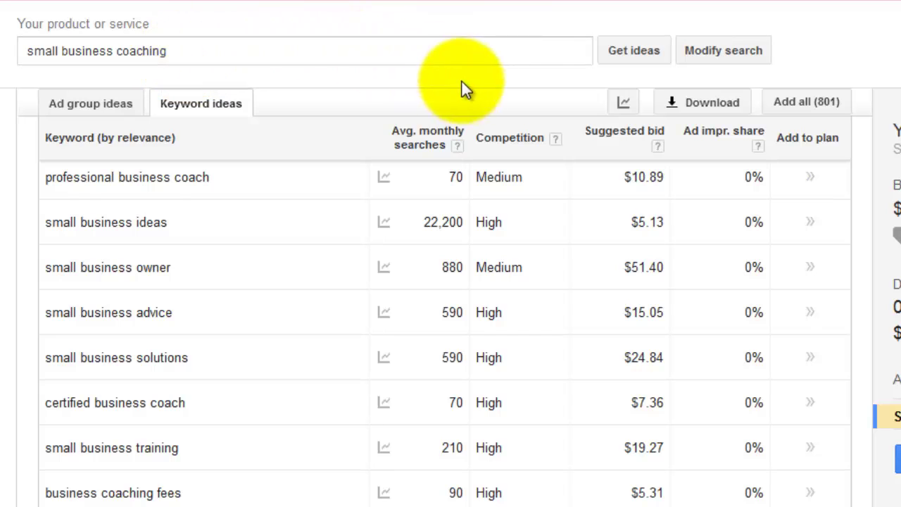
Step: Enter homedepot.com as the landing page in the modify-search form, removing the stray space
left_click(703, 51)
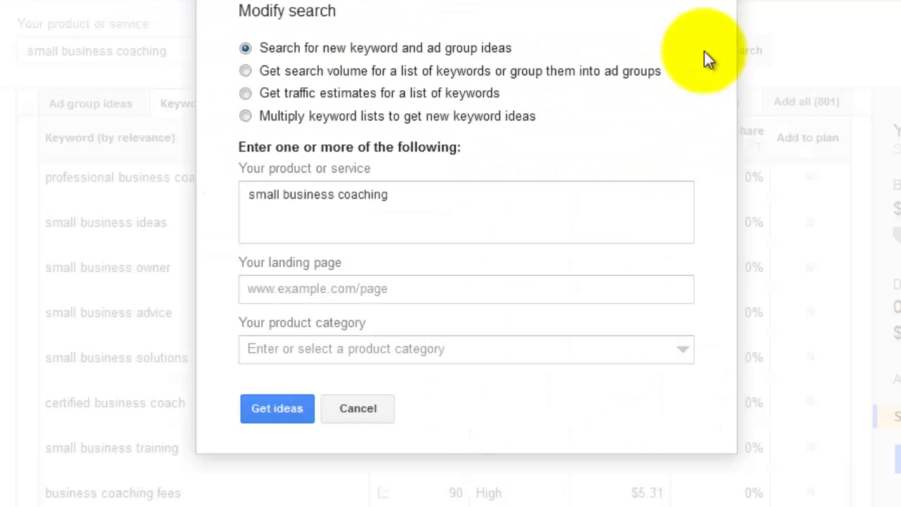
left_click(547, 295)
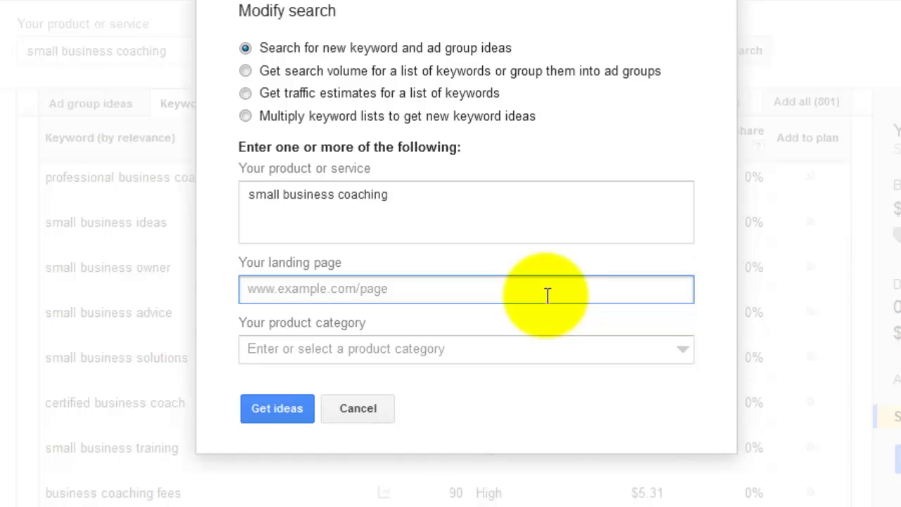
type("home depot.com")
key("Left")
key("Left")
key("Left")
key("Left")
key("Left")
key("Left")
key("Left")
key("Delete")
key("Left")
key("Left")
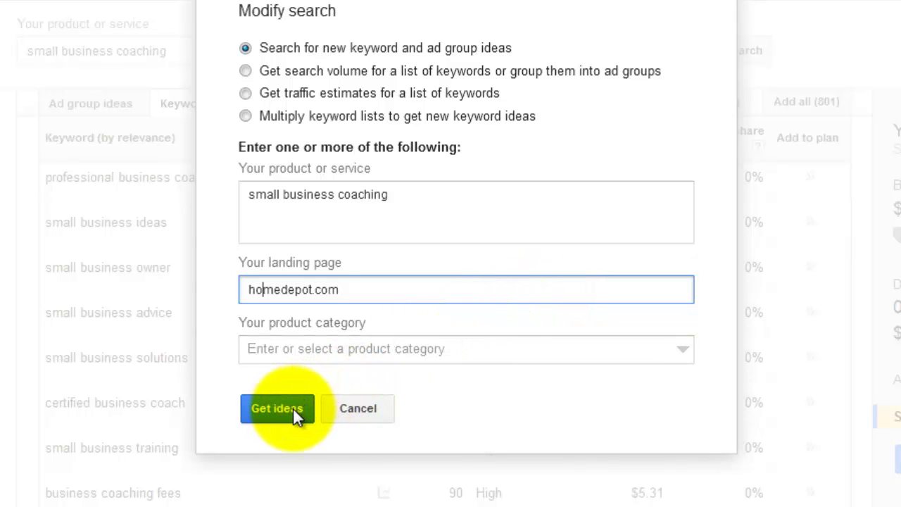
Step: Rerun the search with the homedepot.com landing page and delete the 'small business coaching' term
left_click(293, 408)
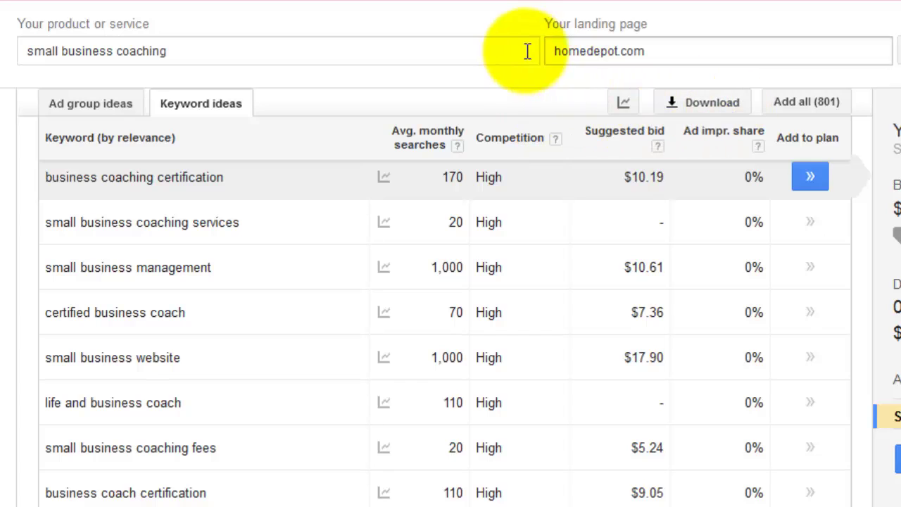
left_click_drag(166, 51, 24, 70)
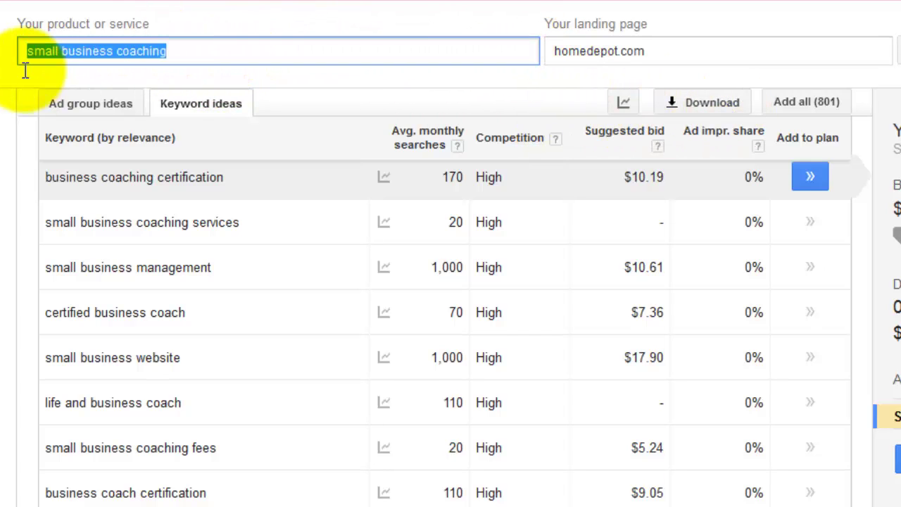
key("BackSpace")
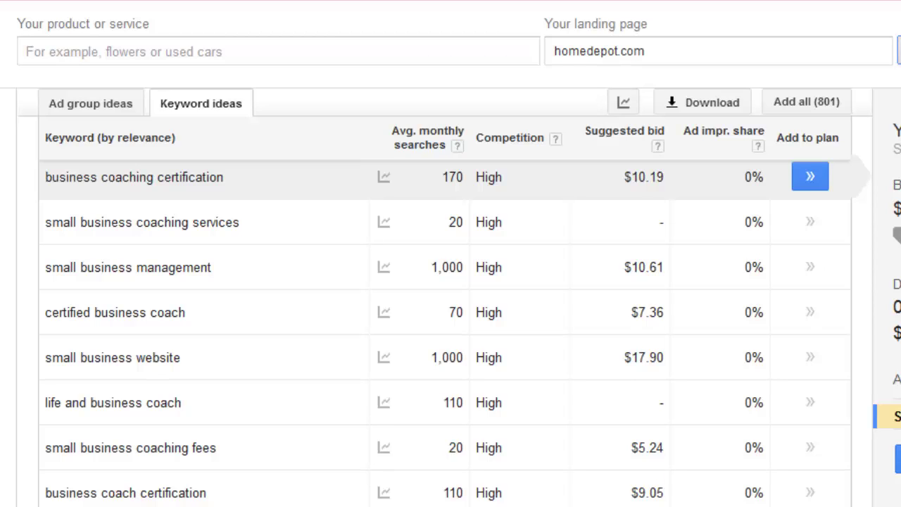
Step: Scroll through the homedepot.com-only keyword ideas list
scroll(451, 331, "down", 2)
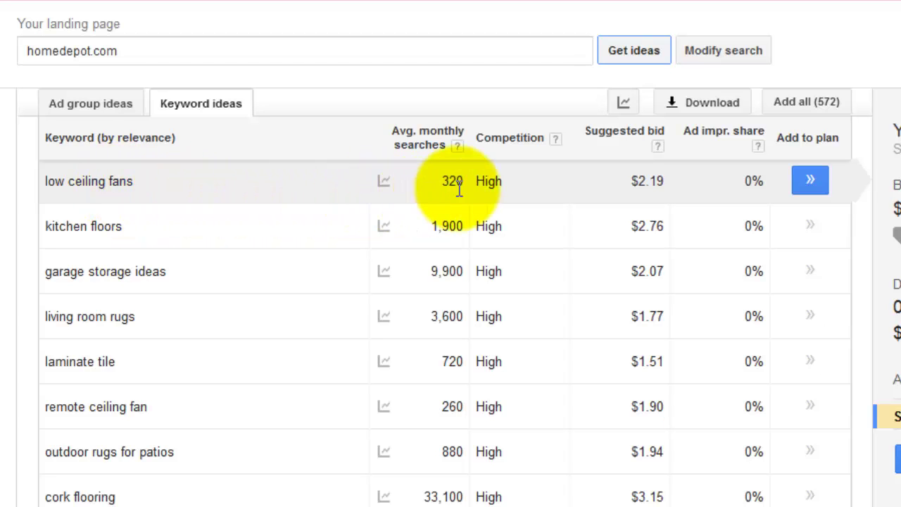
scroll(282, 256, "down", 1)
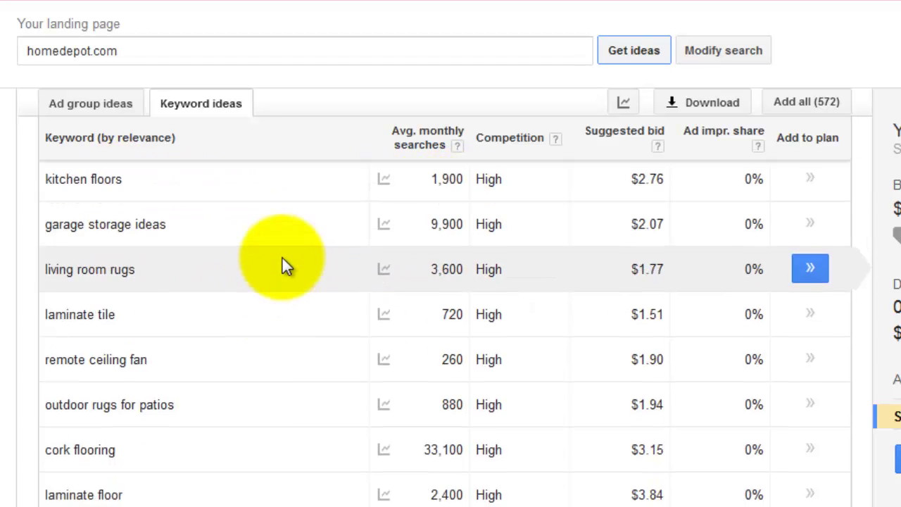
scroll(282, 261, "down", 1)
scroll(288, 272, "down", 1)
scroll(294, 303, "down", 1)
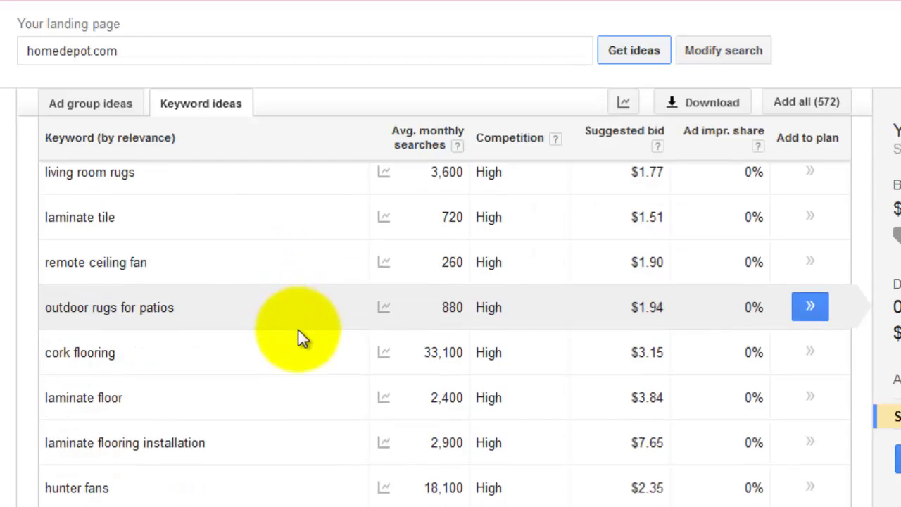
scroll(307, 332, "down", 1)
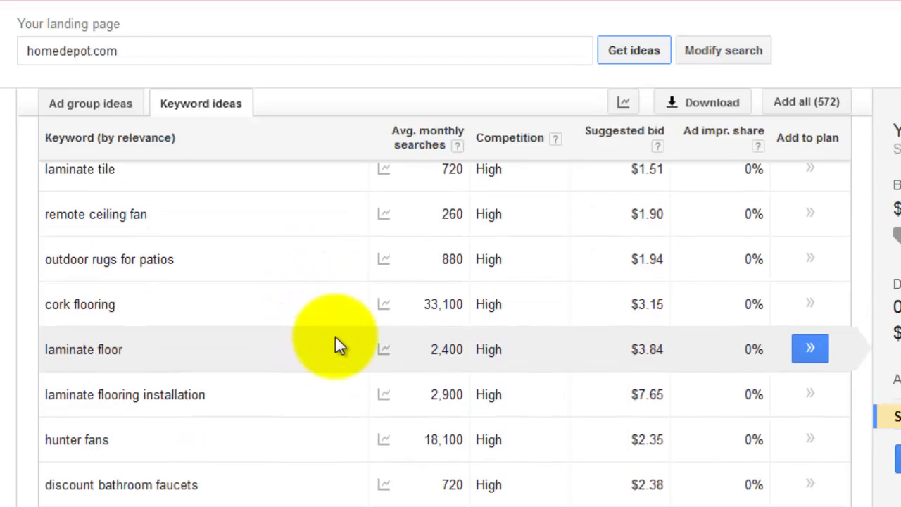
scroll(337, 347, "down", 1)
scroll(337, 348, "down", 1)
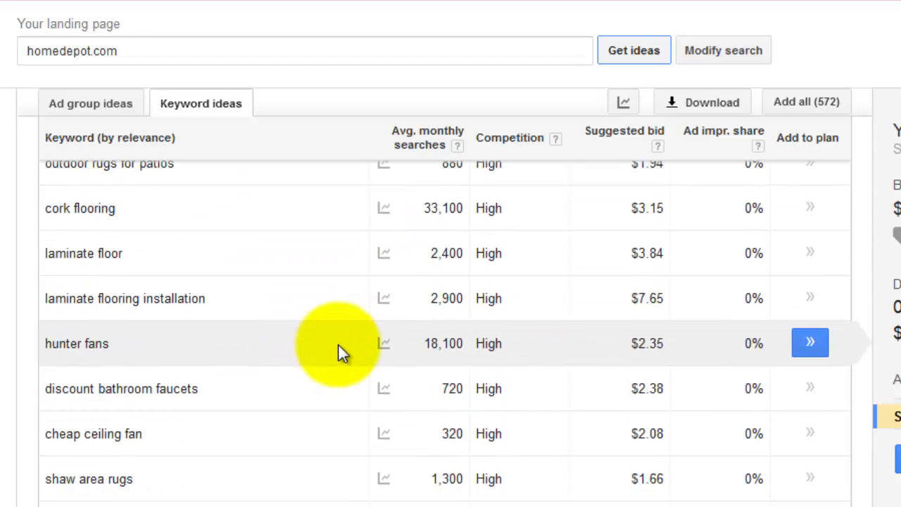
scroll(338, 345, "down", 1)
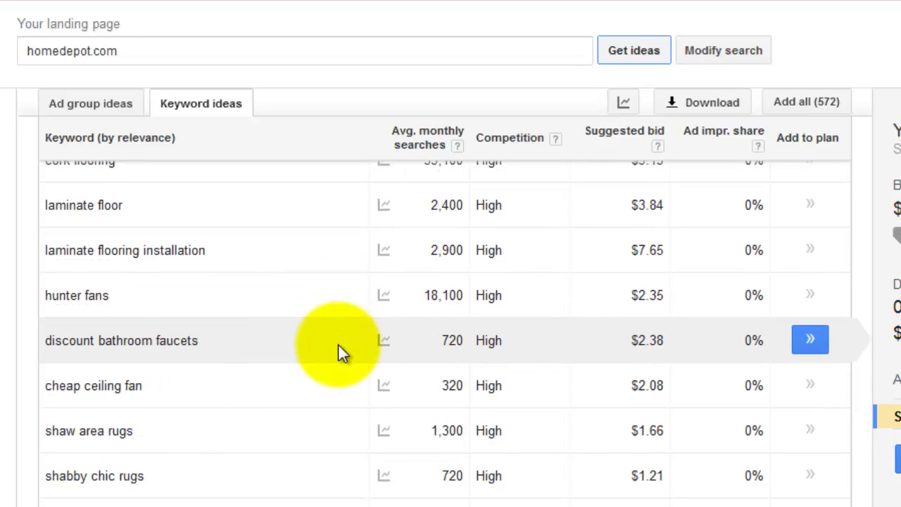
scroll(422, 303, "up", 2)
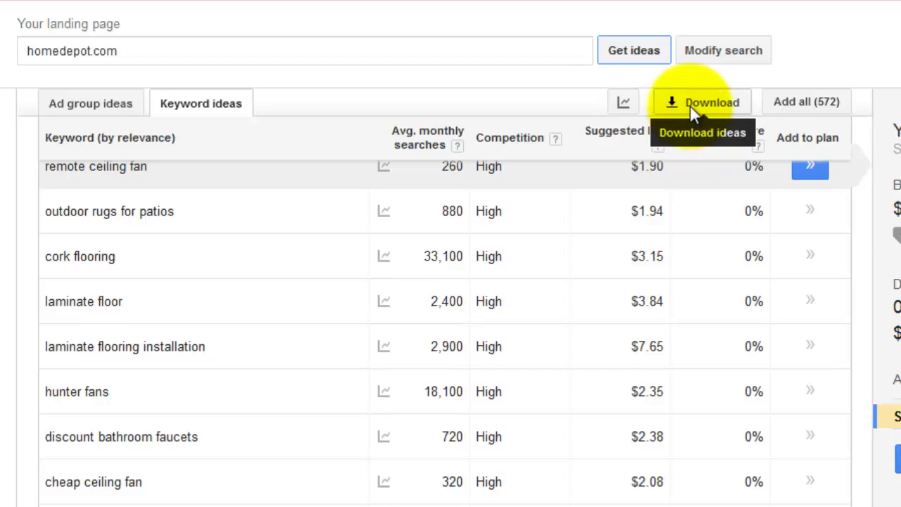
Step: Cancel the Download dialog, then add 'laminate floor' and 'outdoor rugs for patios' to the plan
left_click(690, 107)
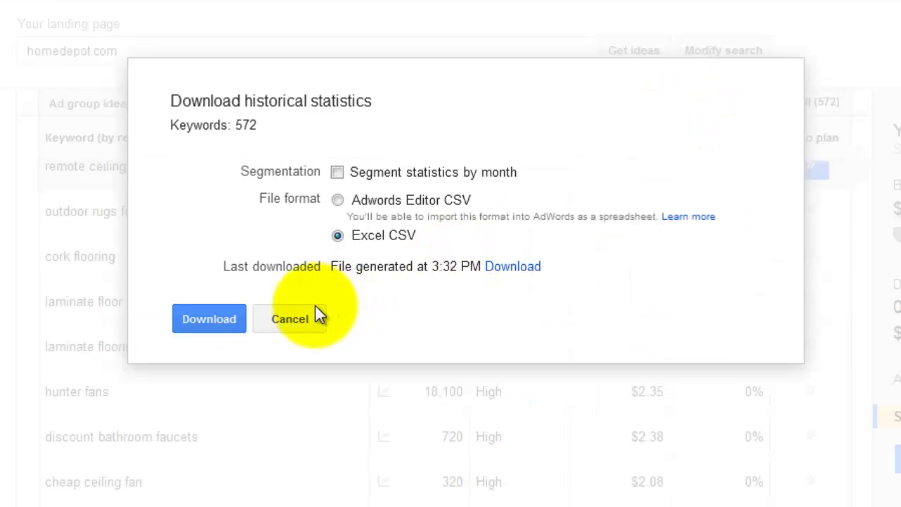
left_click(310, 315)
mouse_move(383, 301)
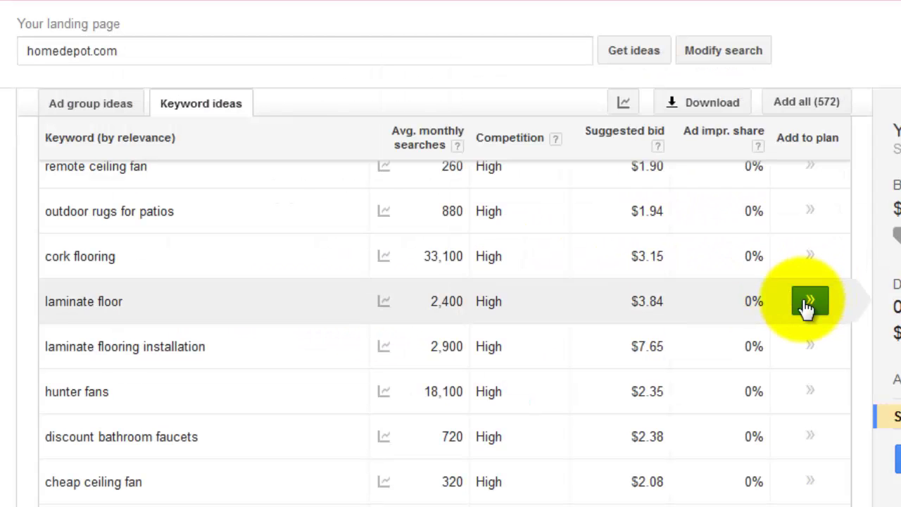
left_click(806, 304)
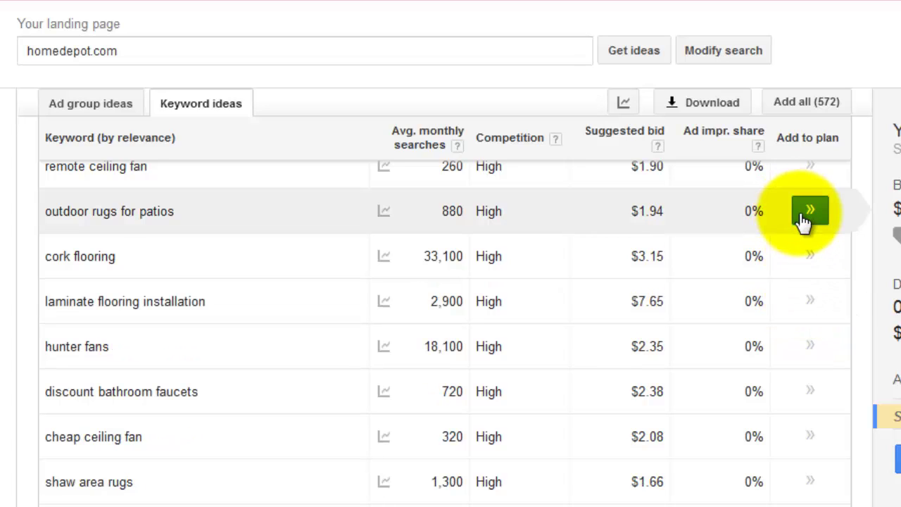
left_click(800, 218)
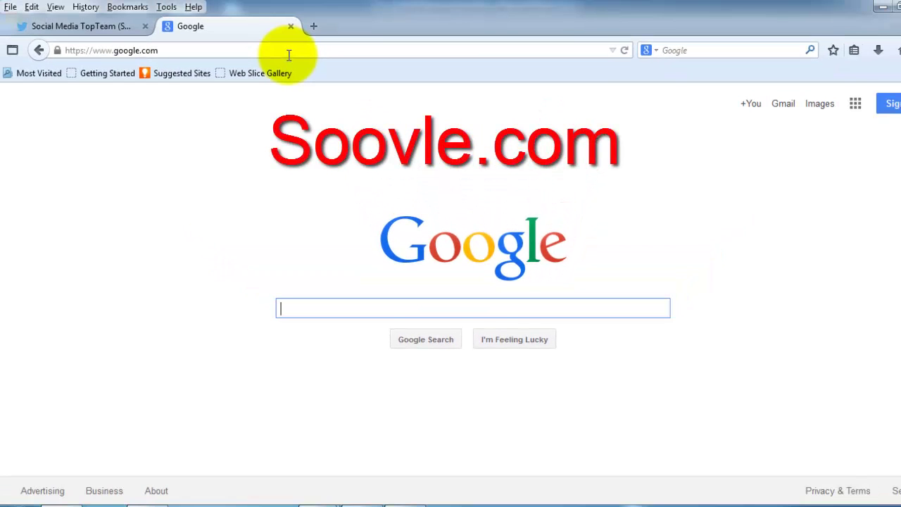
Step: Load soovle.com from Firefox's address bar
left_click(288, 52)
type("soovle.com/")
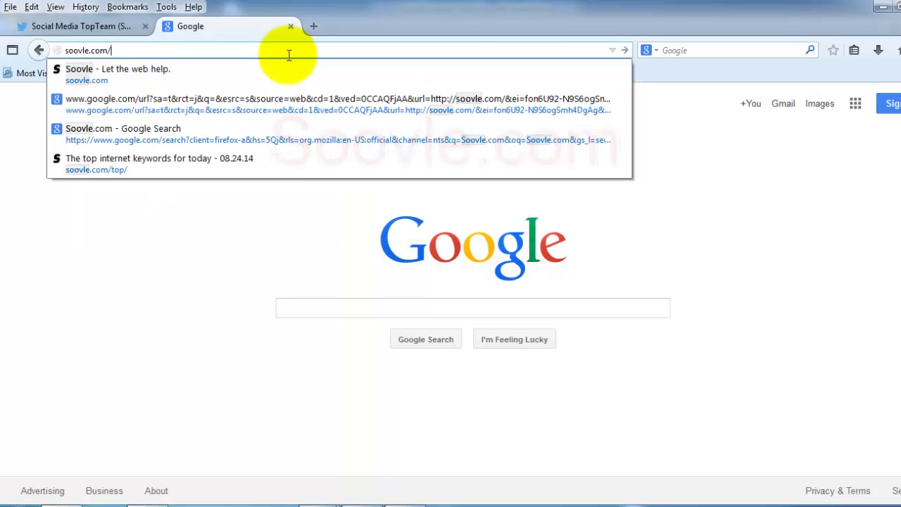
key("Return")
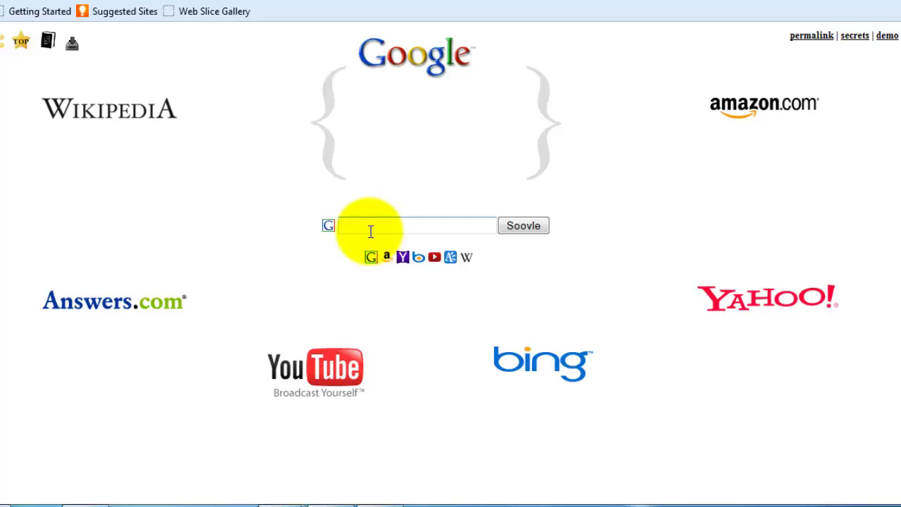
Step: Enter 'small business coaching' in Soovle's search box to pull suggestions from every engine
type("small b")
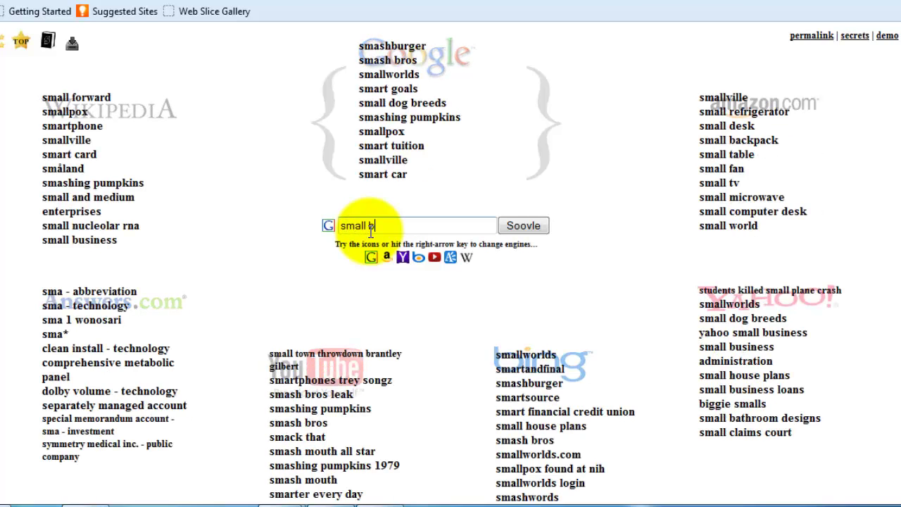
type("usiness")
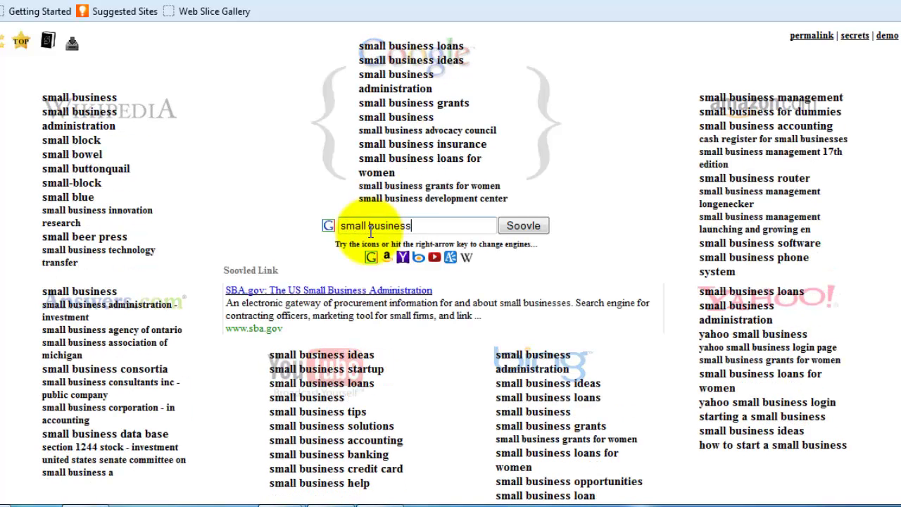
type(" coa")
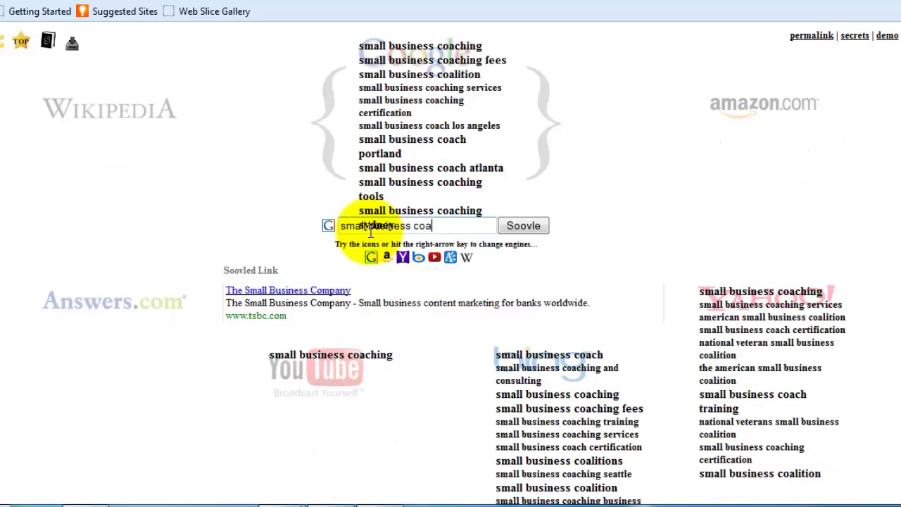
type("ching")
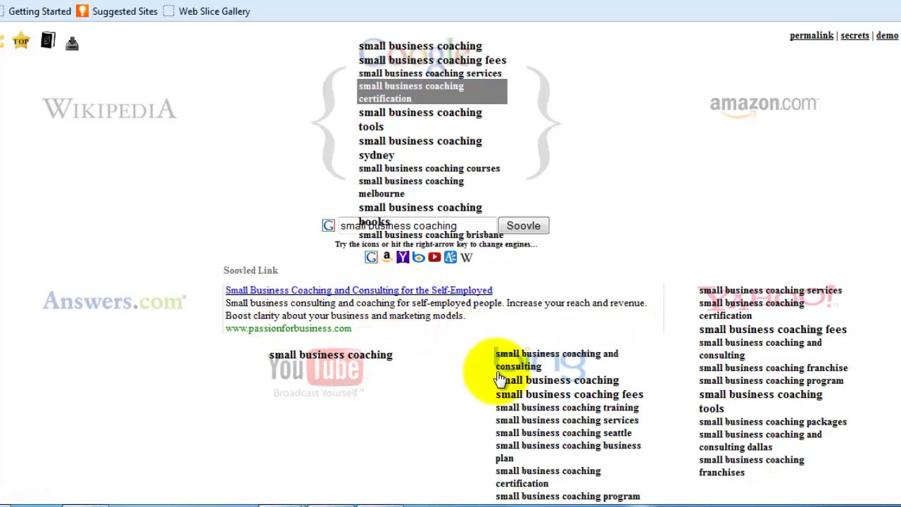
Step: Trim the query to 'small business' and rotate the main engine through Wikipedia, Answers, YouTube to Bing
key("BackSpace")
key("BackSpace")
key("BackSpace")
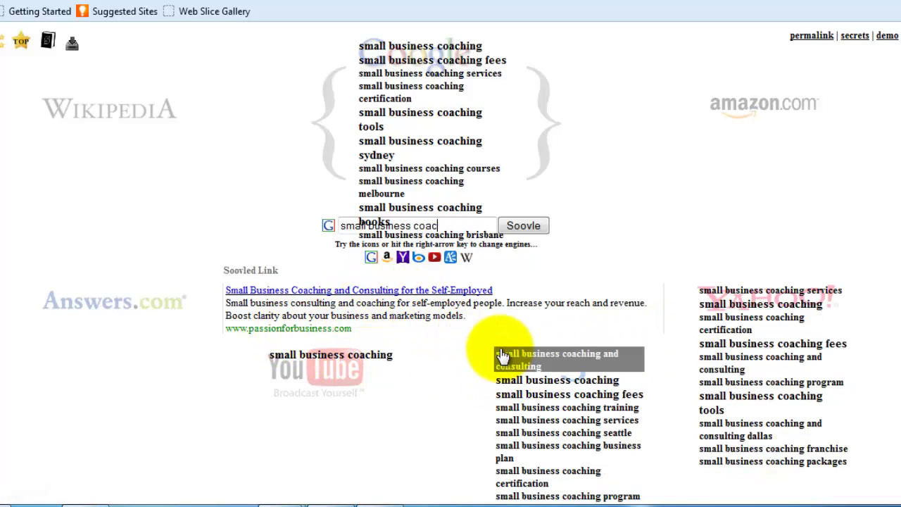
key("BackSpace")
key("BackSpace")
key("BackSpace")
key("BackSpace")
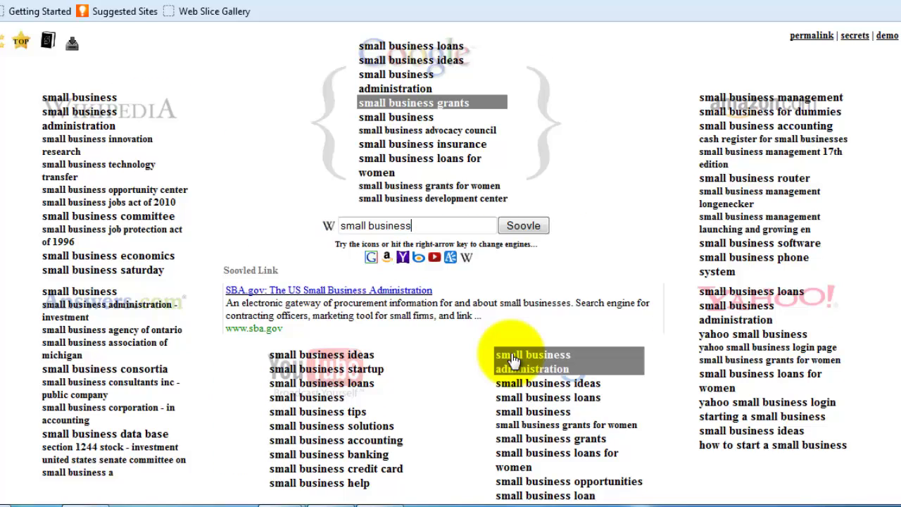
key("Left")
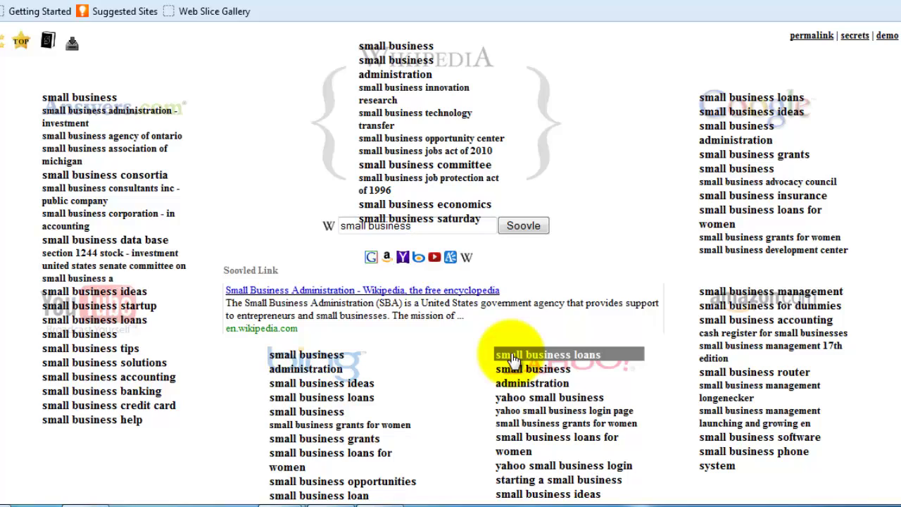
key("Left")
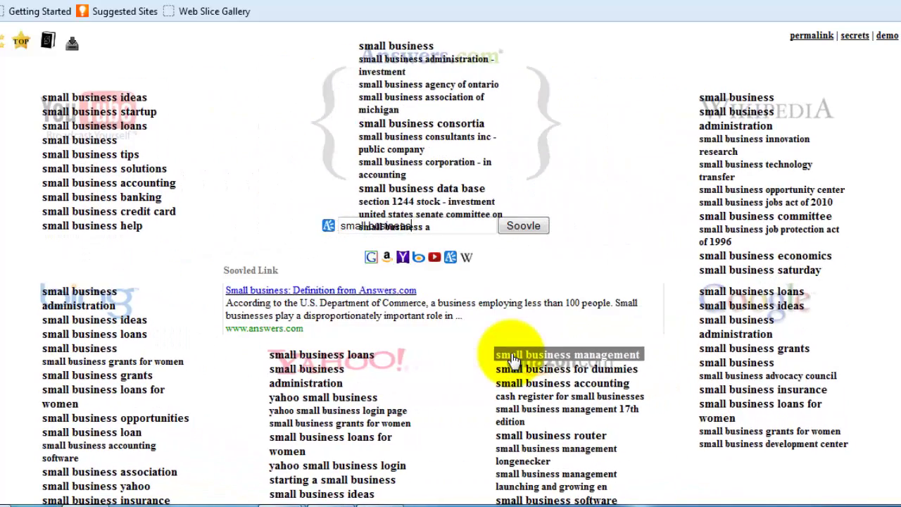
key("Left")
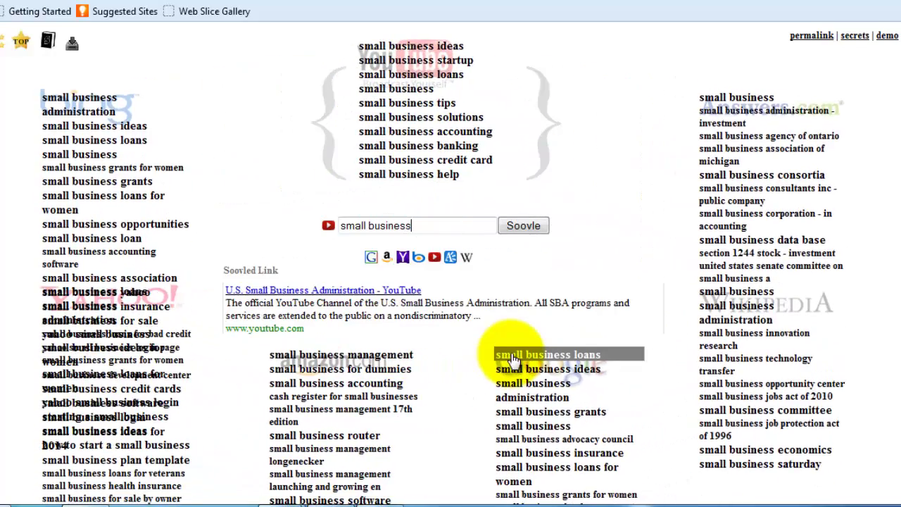
key("Left")
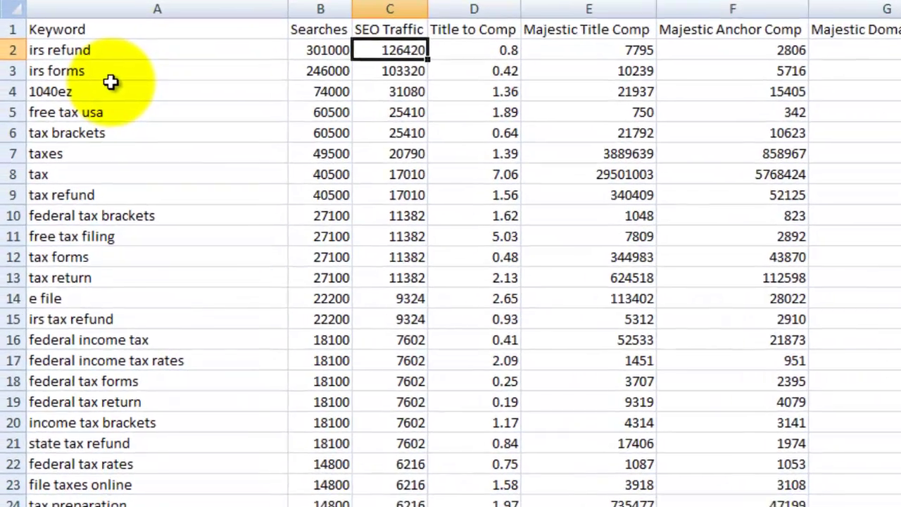
Step: Scroll the Tax_Resolution-DEMO Keyword Research sheet down to its last, zero-search keywords
scroll(111, 82, "down", 1)
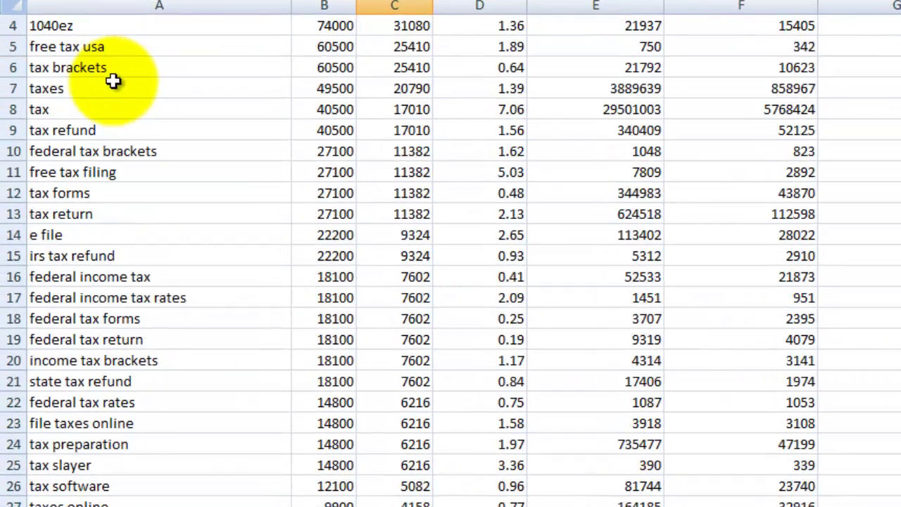
scroll(113, 82, "down", 1)
scroll(112, 82, "down", 1)
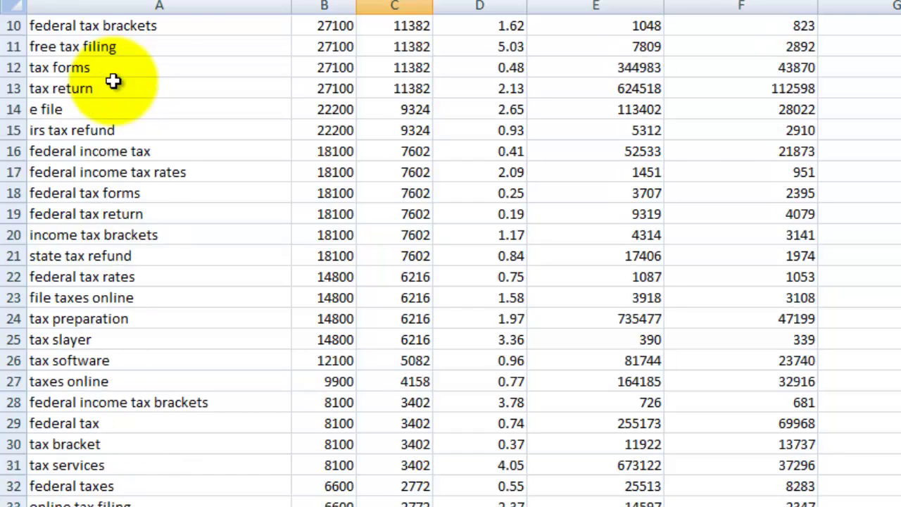
scroll(112, 82, "down", 1)
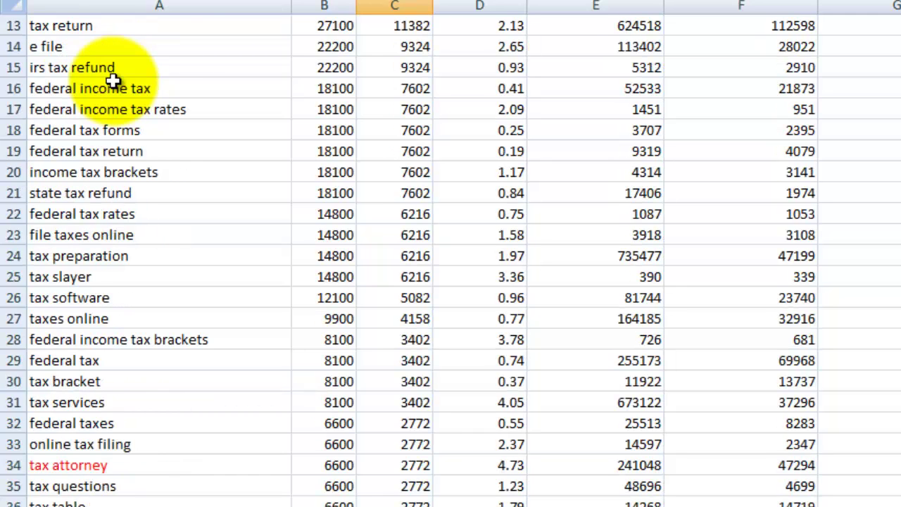
scroll(127, 90, "down", 1)
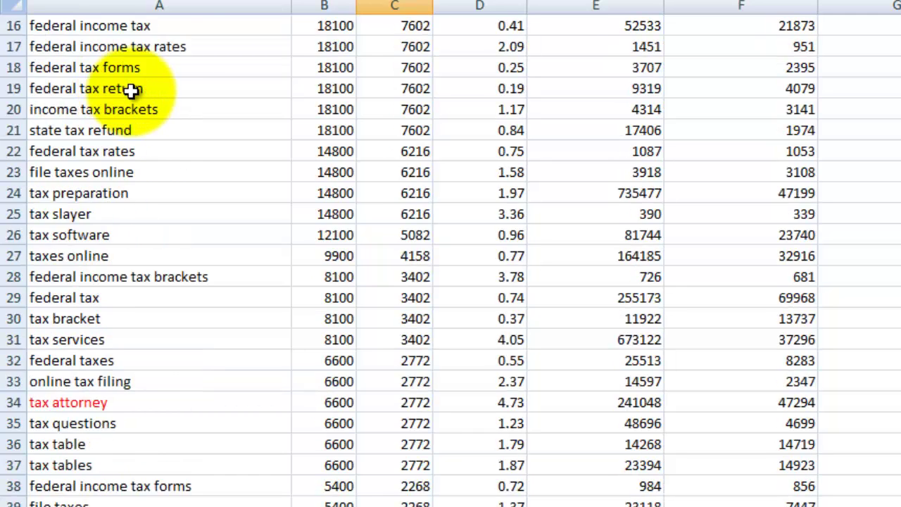
scroll(130, 90, "down", 1)
scroll(131, 90, "down", 1)
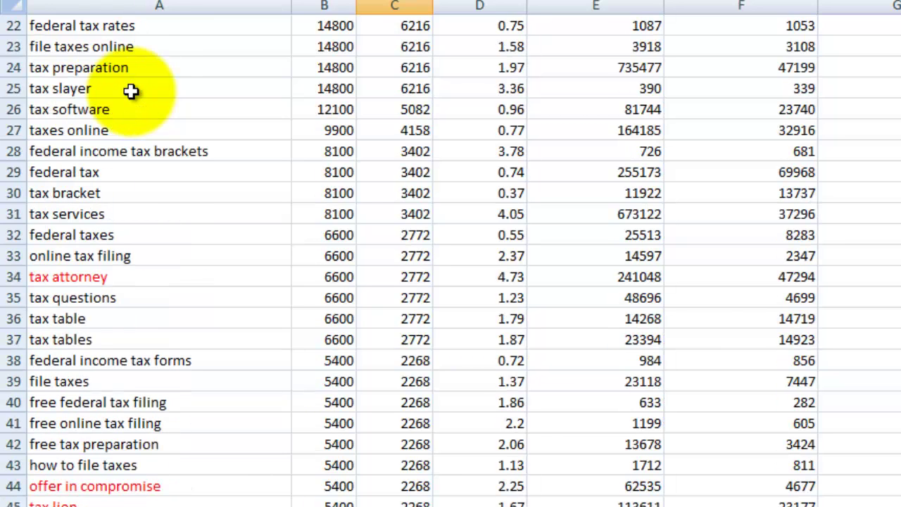
scroll(131, 90, "down", 1)
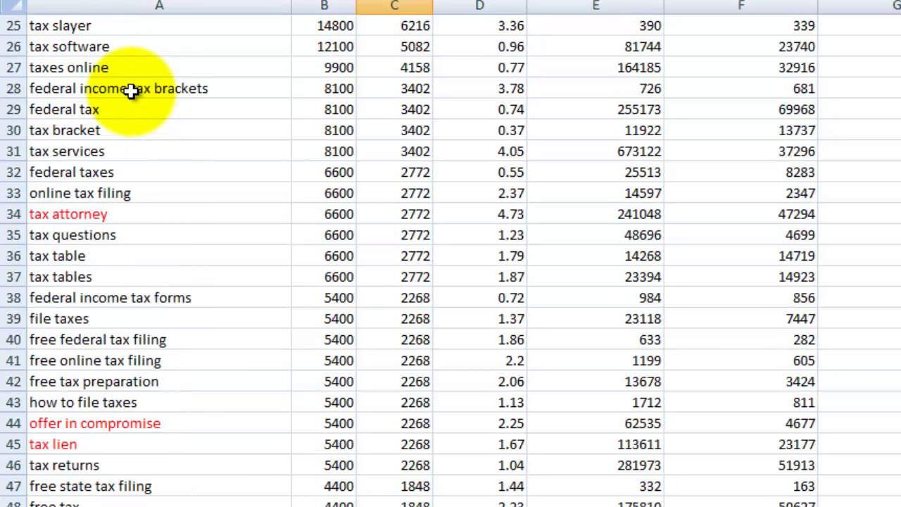
scroll(130, 90, "down", 1)
scroll(131, 90, "down", 3)
scroll(141, 113, "down", 5)
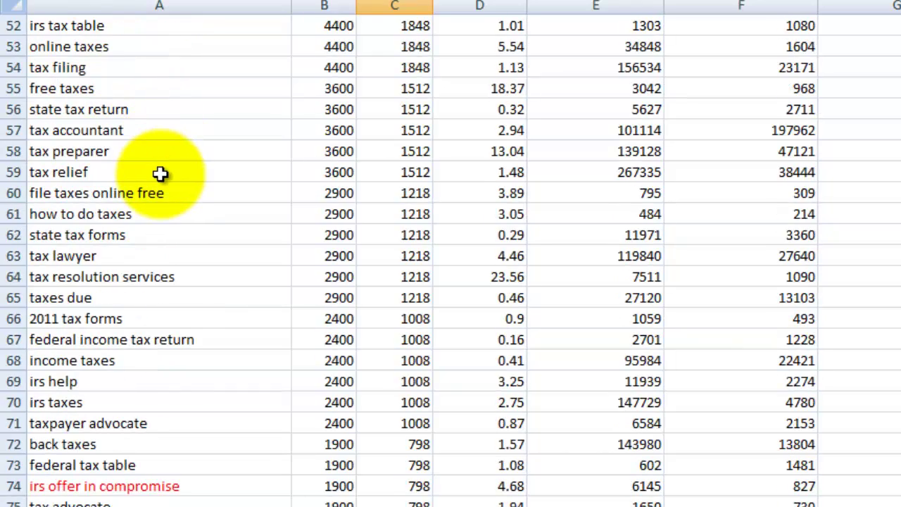
scroll(160, 174, "down", 3)
scroll(161, 175, "down", 4)
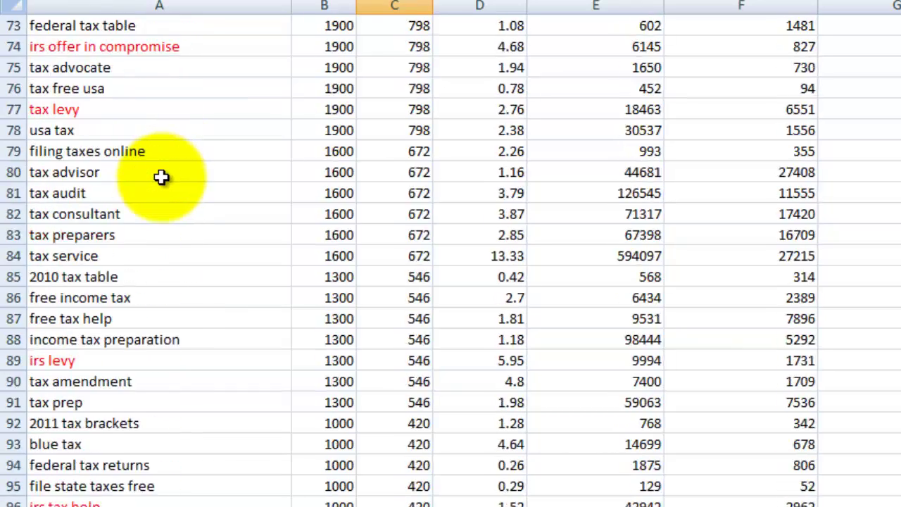
scroll(162, 177, "down", 2)
scroll(163, 177, "down", 4)
scroll(176, 197, "down", 8)
scroll(192, 222, "down", 9)
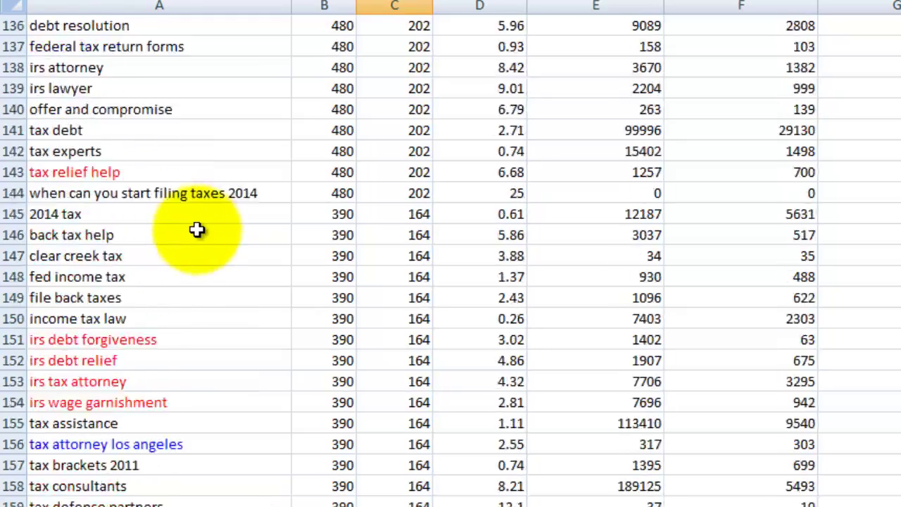
scroll(196, 232, "down", 4)
scroll(196, 234, "down", 12)
scroll(197, 235, "down", 7)
scroll(197, 235, "down", 6)
scroll(198, 235, "down", 5)
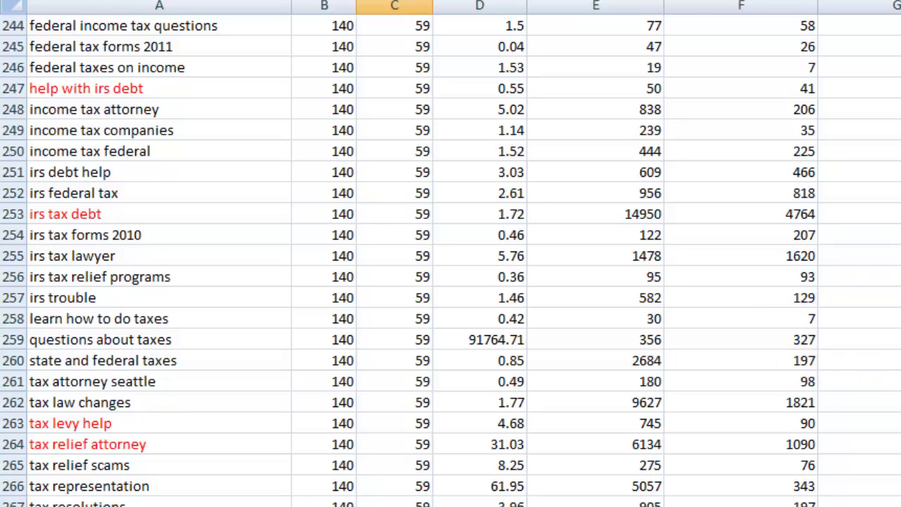
scroll(450, 254, "down", 20)
scroll(450, 253, "down", 20)
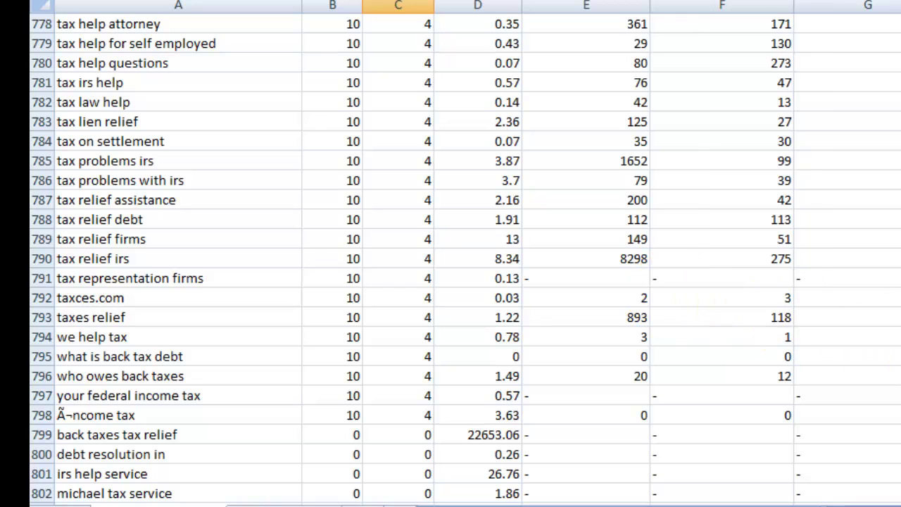
Step: Return to the top keywords and bring the Majestic competition columns into view
scroll(451, 253, "up", 20)
scroll(450, 254, "up", 10)
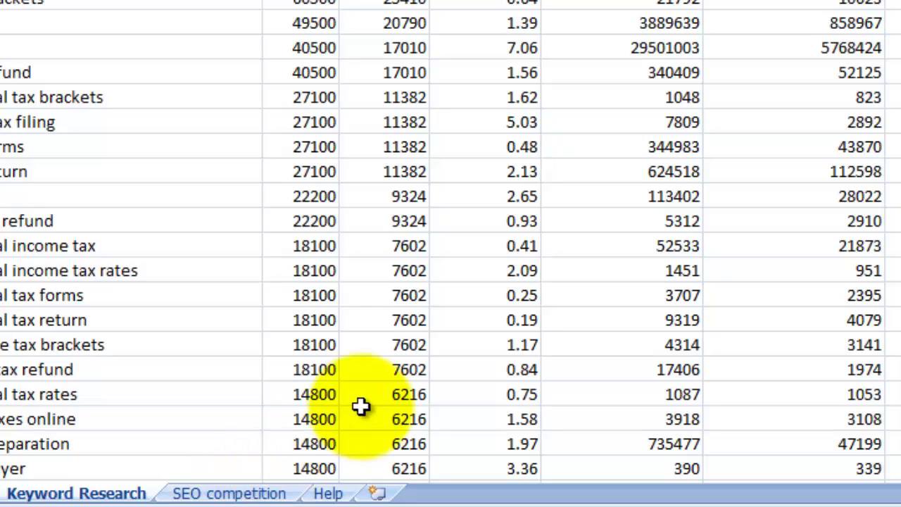
scroll(872, 485, "right", 3)
scroll(451, 241, "right", 1)
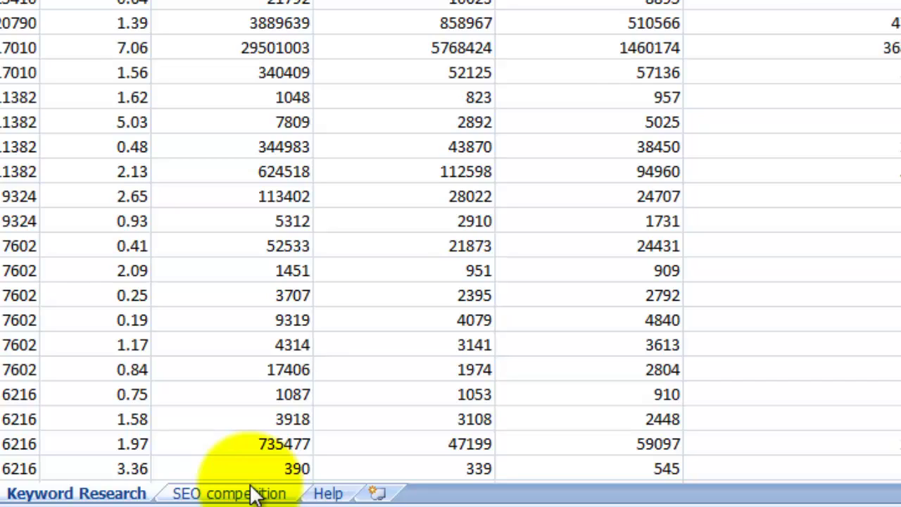
Step: Open the Help sheet and read its term definitions down to Exact Match
left_click(326, 494)
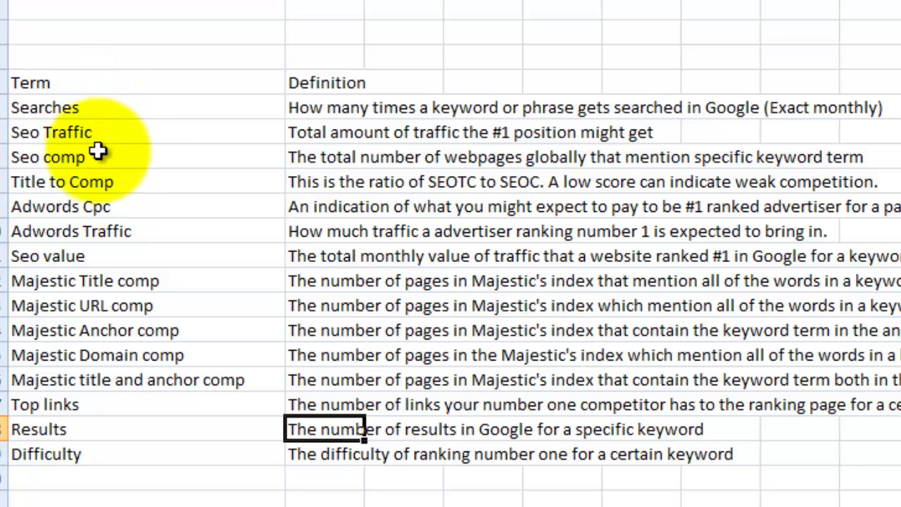
scroll(119, 354, "down", 4)
scroll(120, 353, "down", 1)
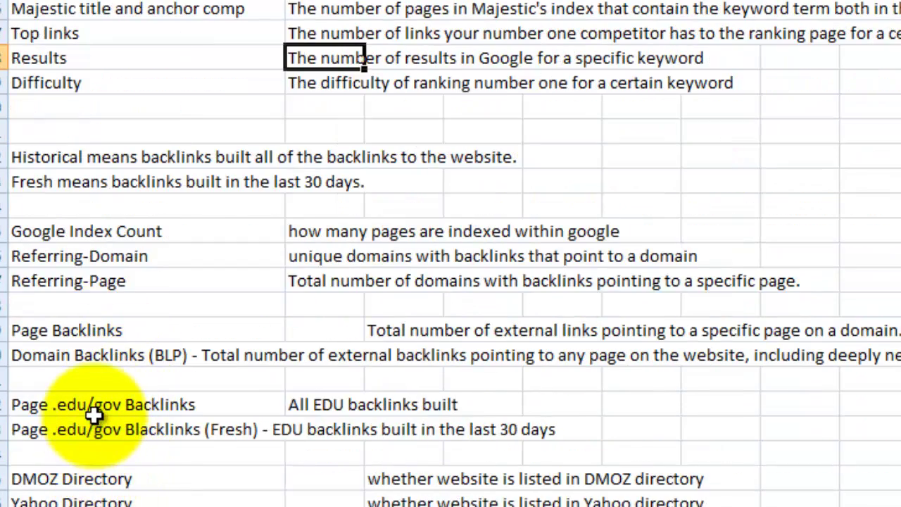
scroll(88, 422, "down", 1)
scroll(88, 426, "down", 1)
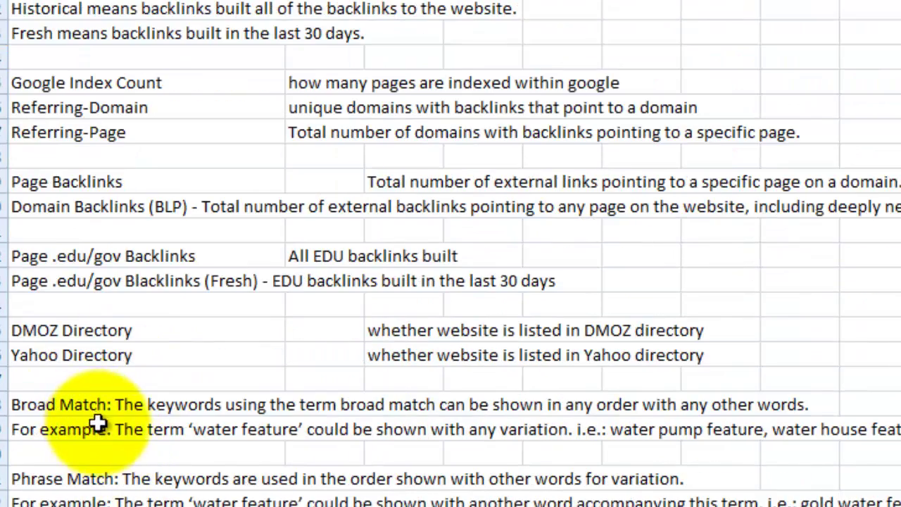
scroll(125, 482, "down", 1)
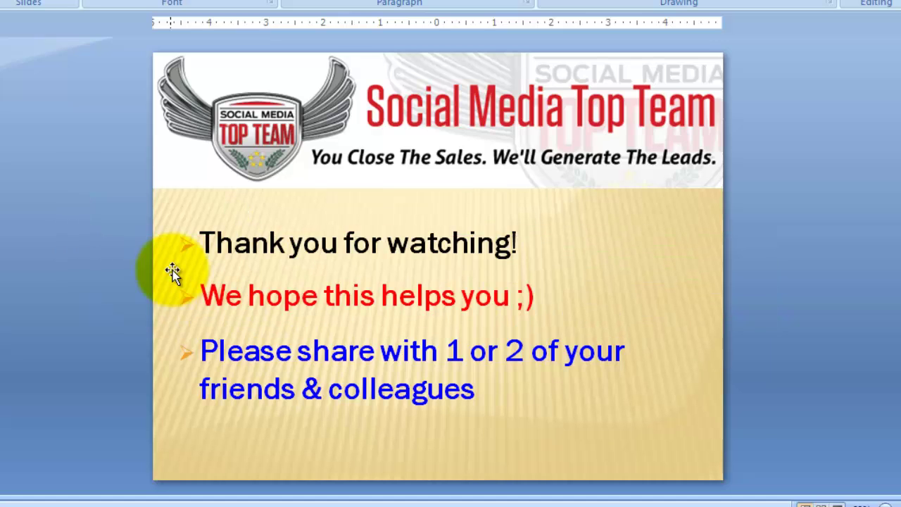
Step: Advance to the 'Our Next Video!' slide previewing website domain authority scores
scroll(172, 271, "down", 1)
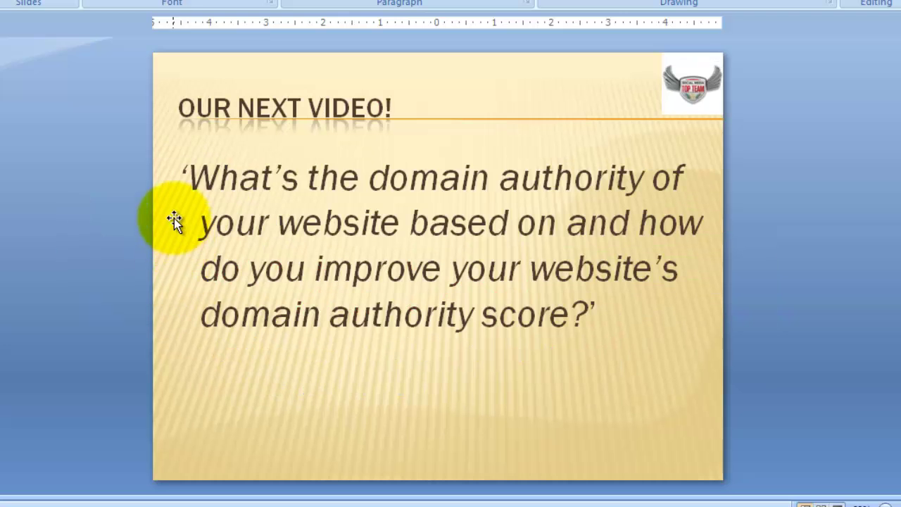